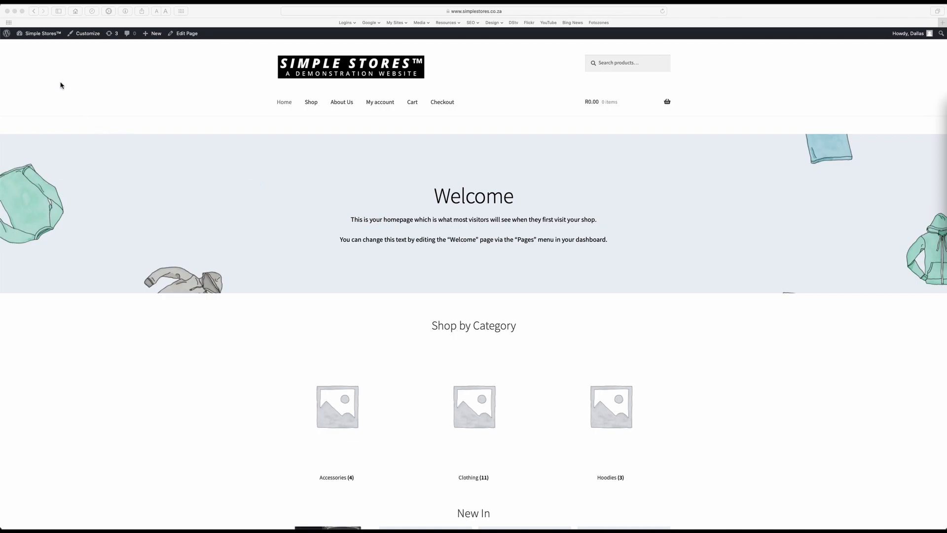
# - Open the site customizer from the homepage and look through the whole storefront preview
pyautogui.click(40, 34)
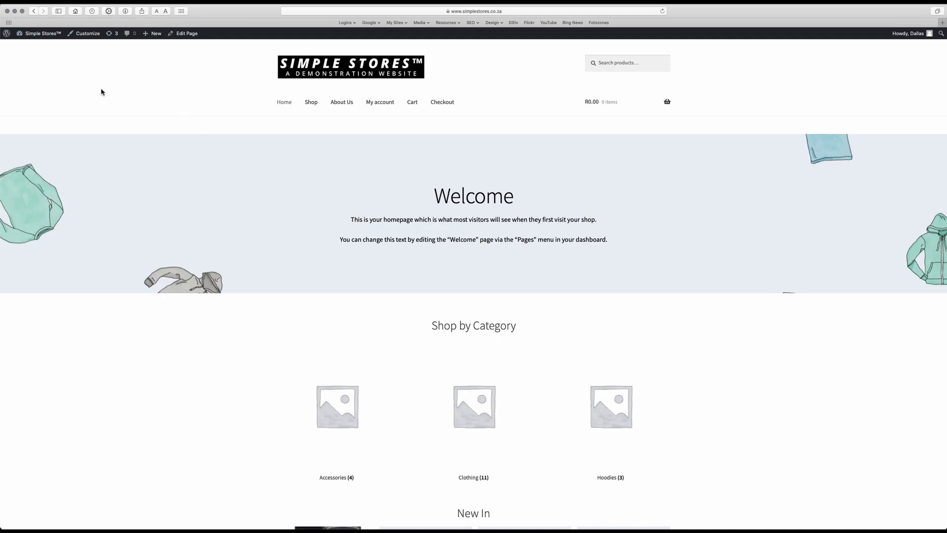
pyautogui.click(86, 38)
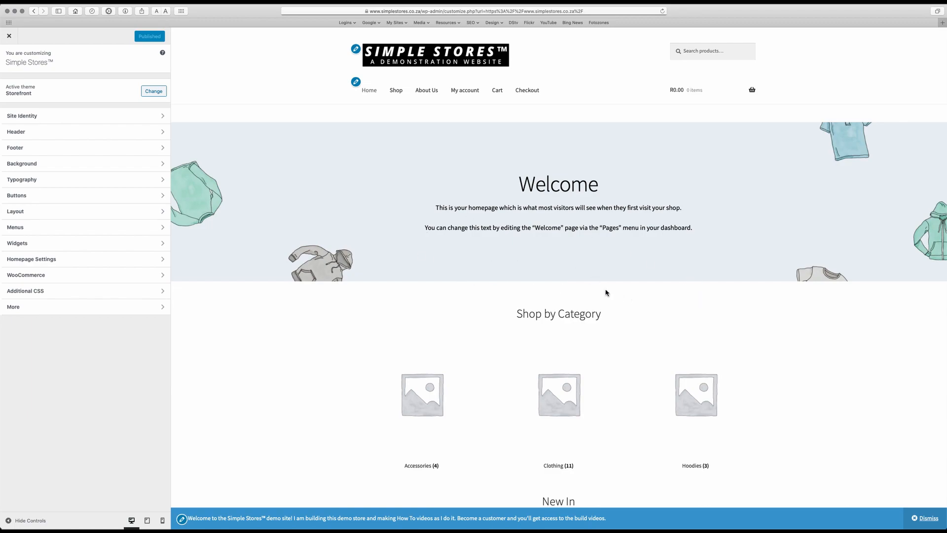
pyautogui.scroll(-3, 363, 312)
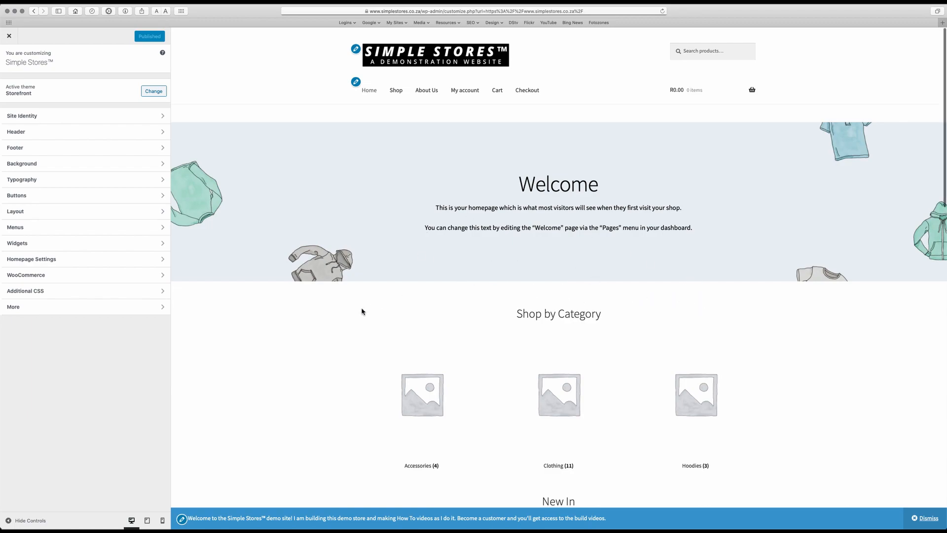
pyautogui.scroll(-15, 363, 312)
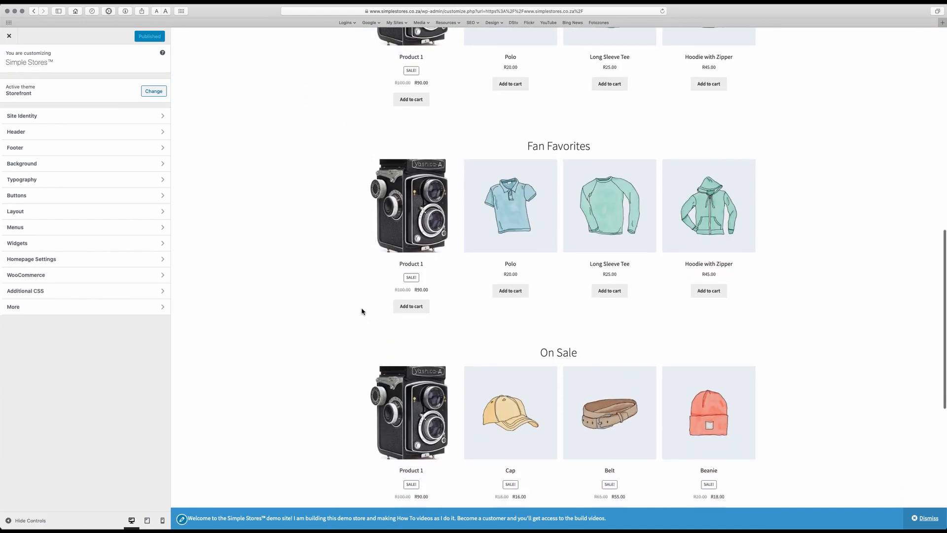
pyautogui.scroll(-5, 362, 312)
pyautogui.scroll(20, 363, 312)
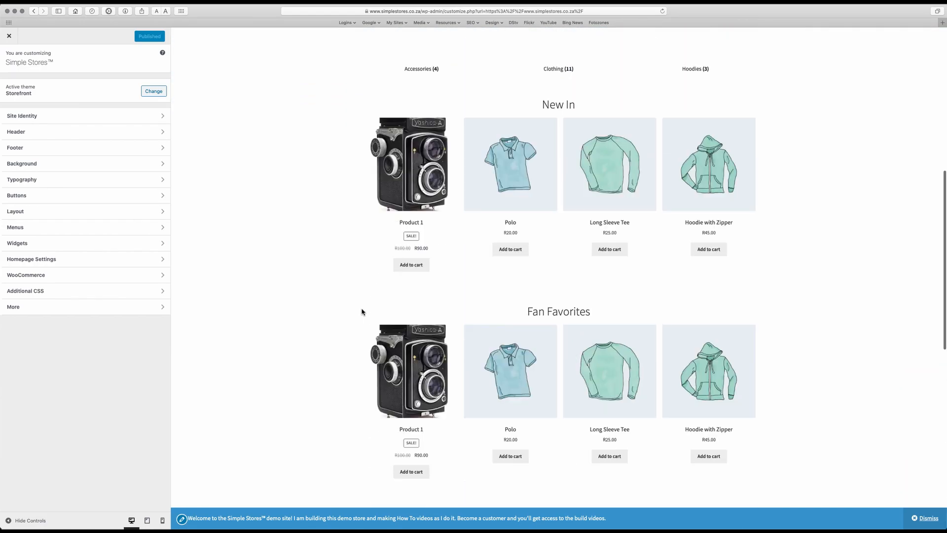
pyautogui.scroll(5, 363, 312)
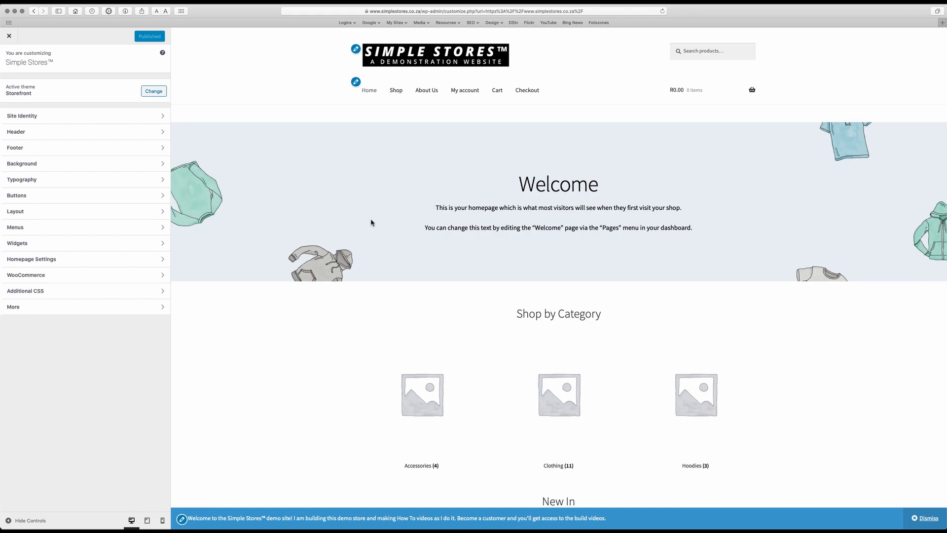
# - Remove the current logo in the Site Identity settings, publish the change and return to the live site
pyautogui.click(61, 118)
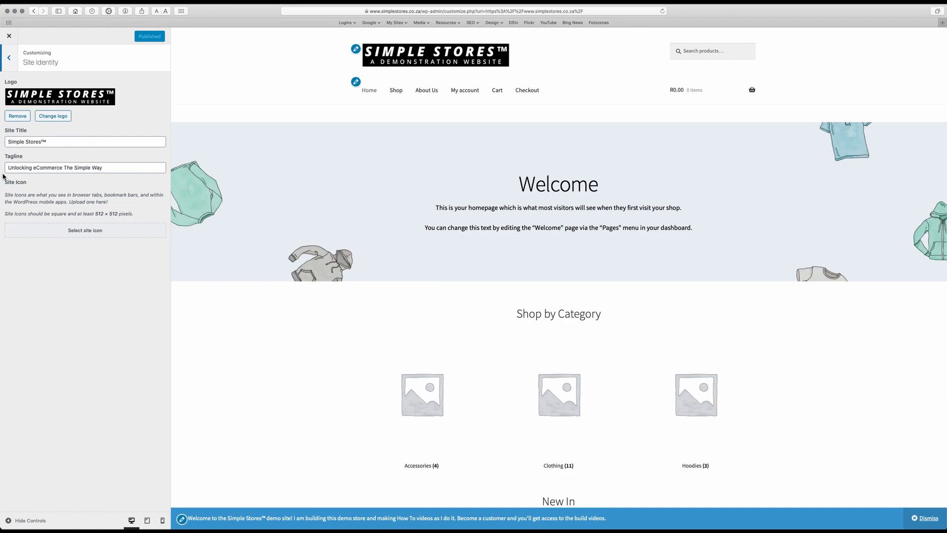
pyautogui.click(23, 120)
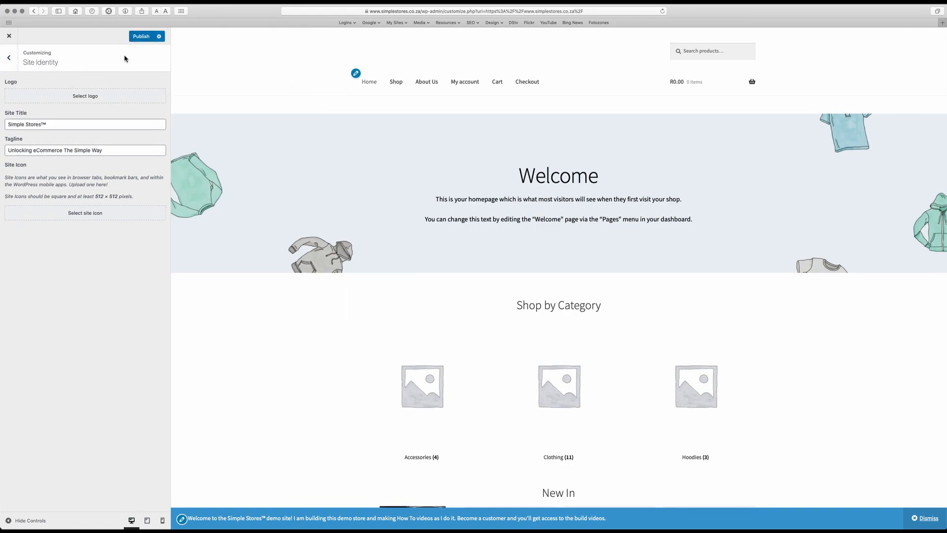
pyautogui.click(141, 37)
pyautogui.click(9, 36)
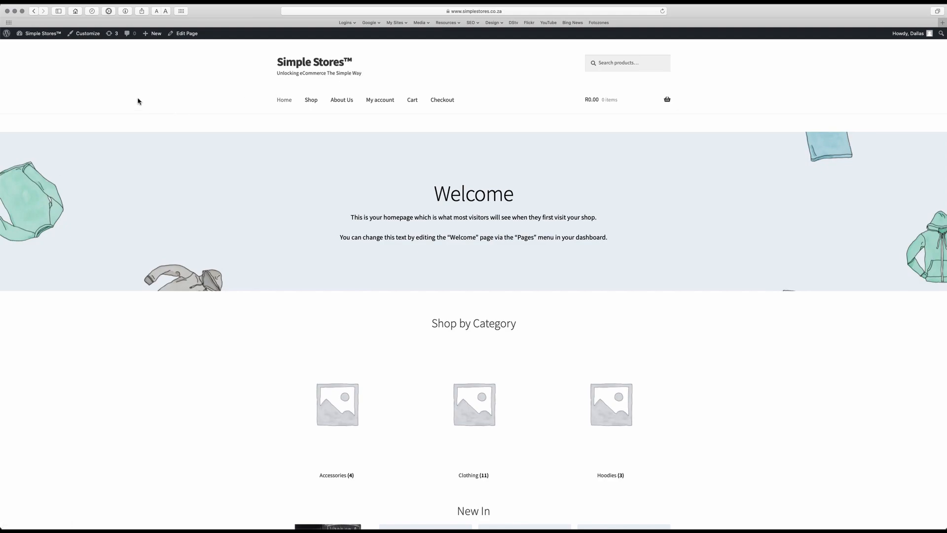
# - Set Simple-Stores-Logo.png from the media library as the site logo in Site Identity, uncropped, and publish it
pyautogui.click(85, 34)
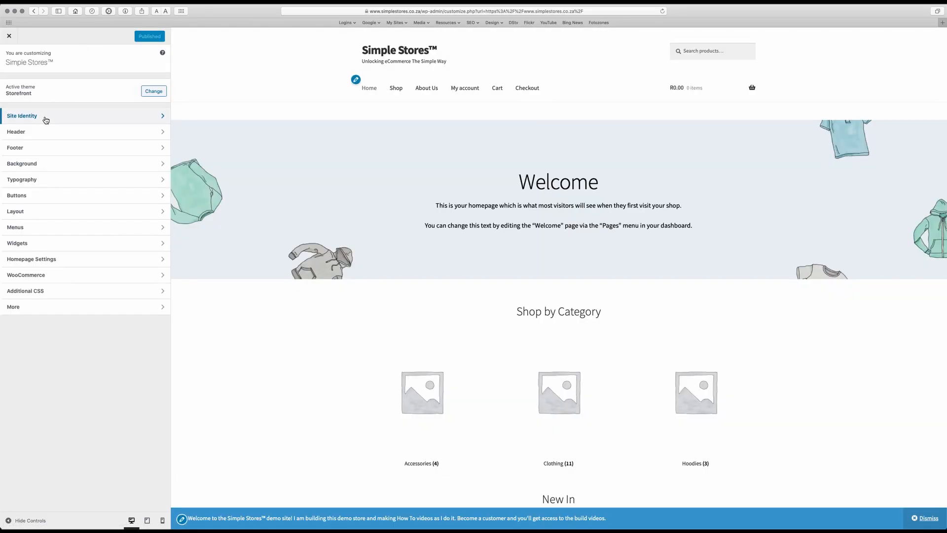
pyautogui.click(45, 120)
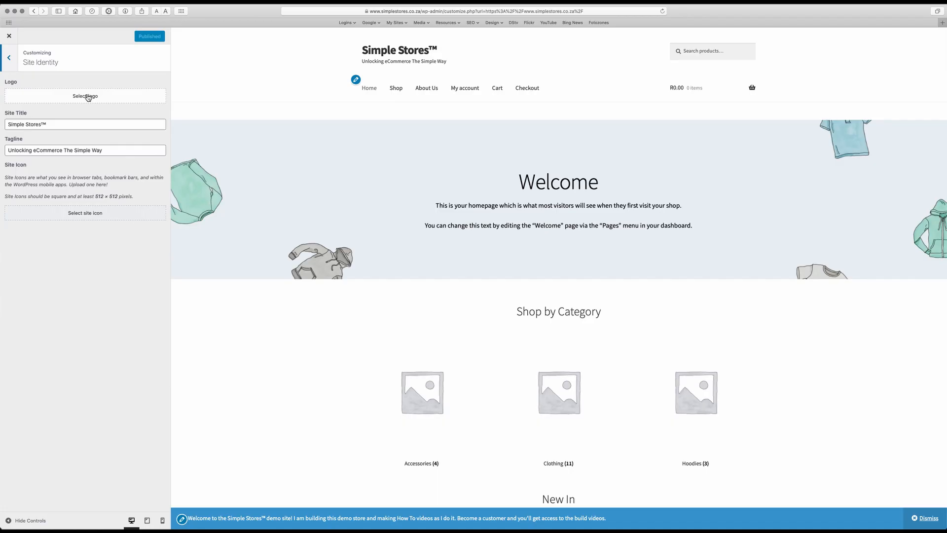
pyautogui.click(86, 96)
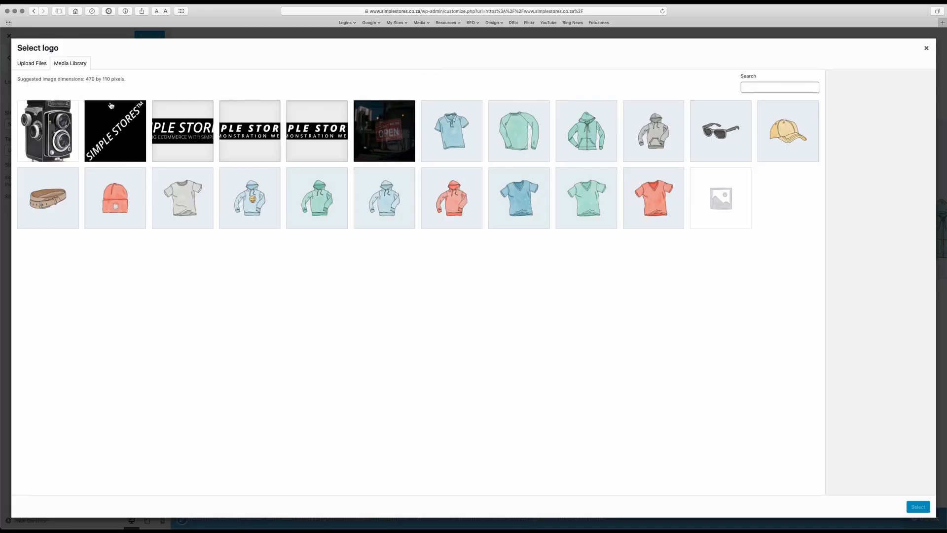
pyautogui.click(248, 142)
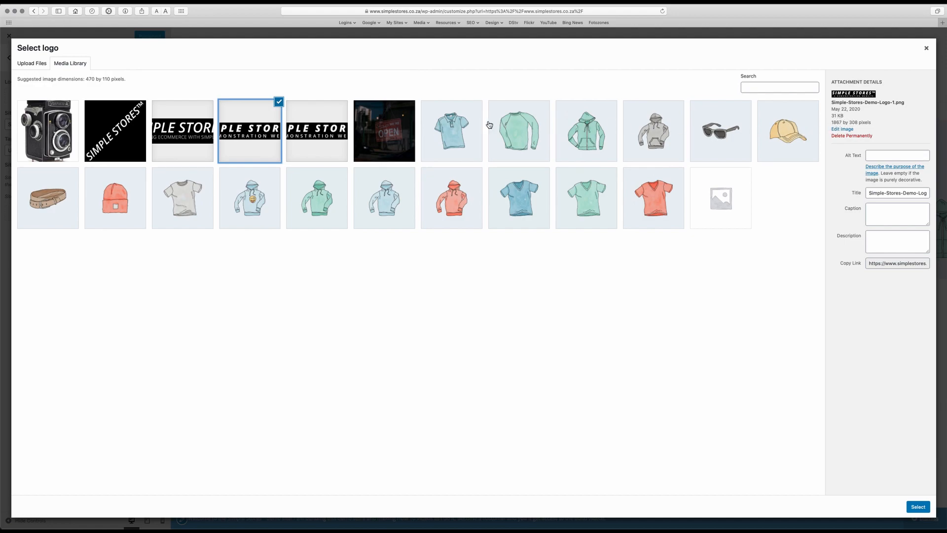
pyautogui.click(332, 133)
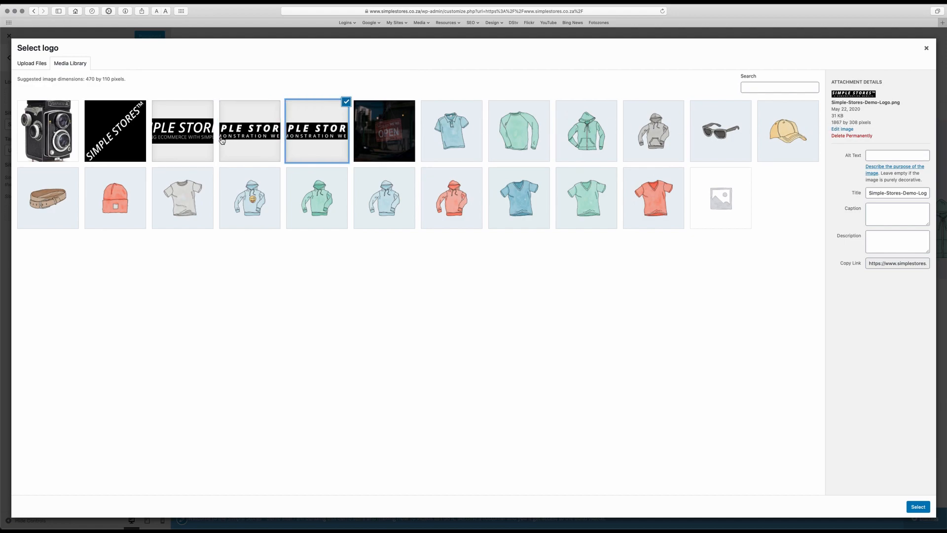
pyautogui.click(198, 142)
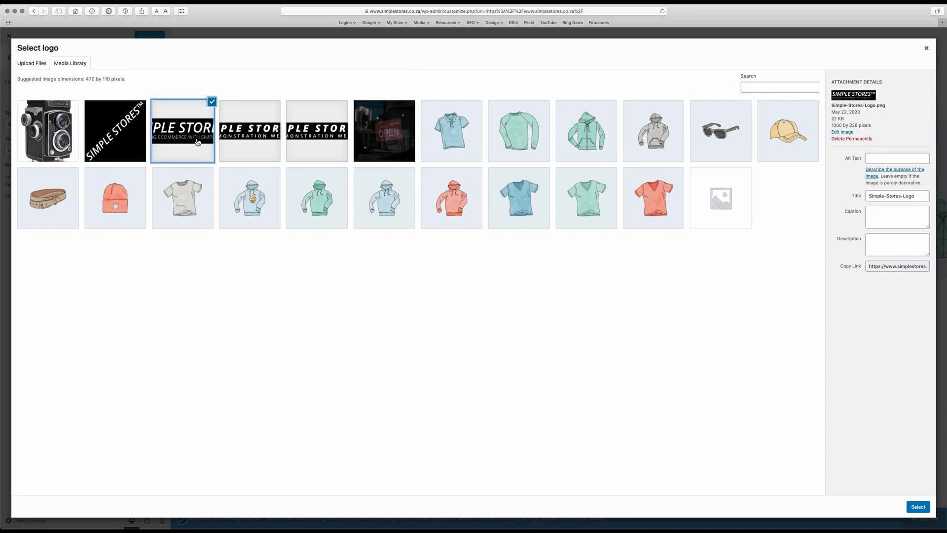
pyautogui.click(918, 507)
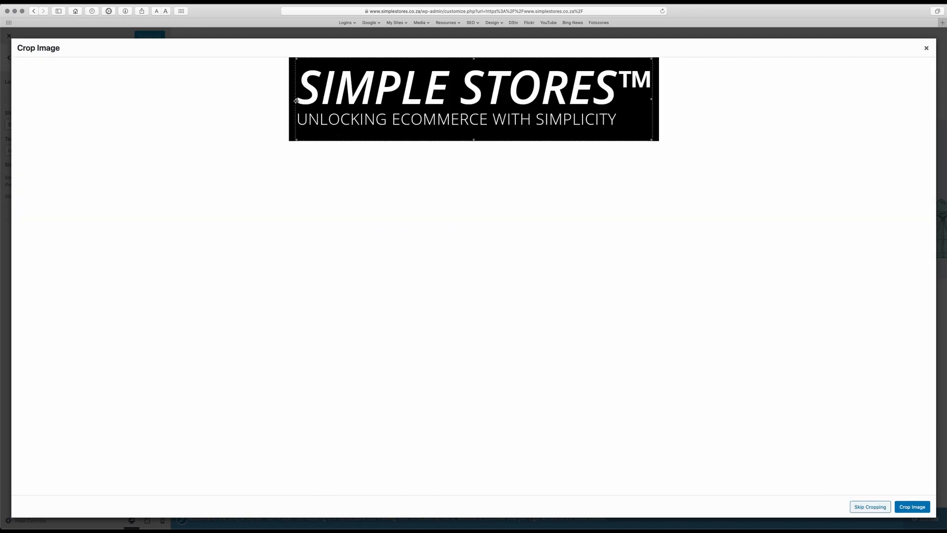
pyautogui.click(865, 508)
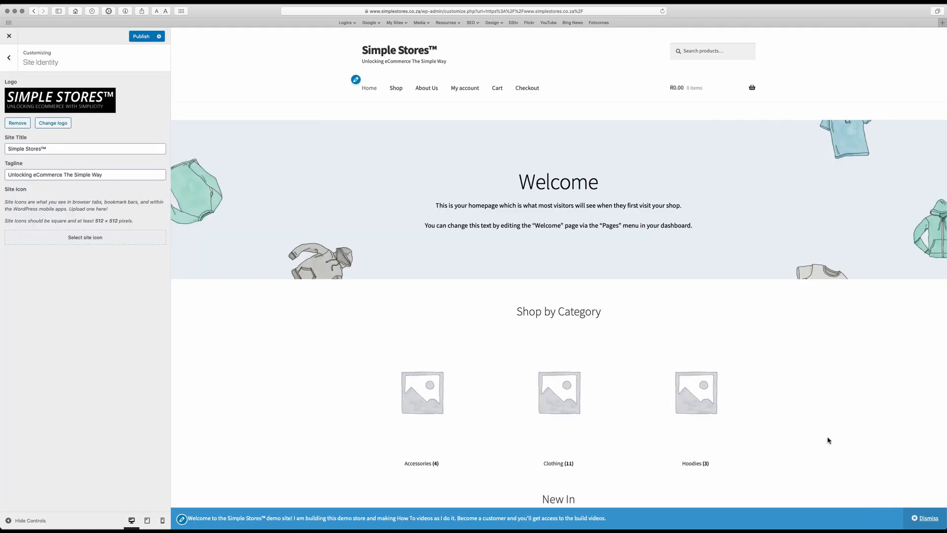
pyautogui.click(145, 37)
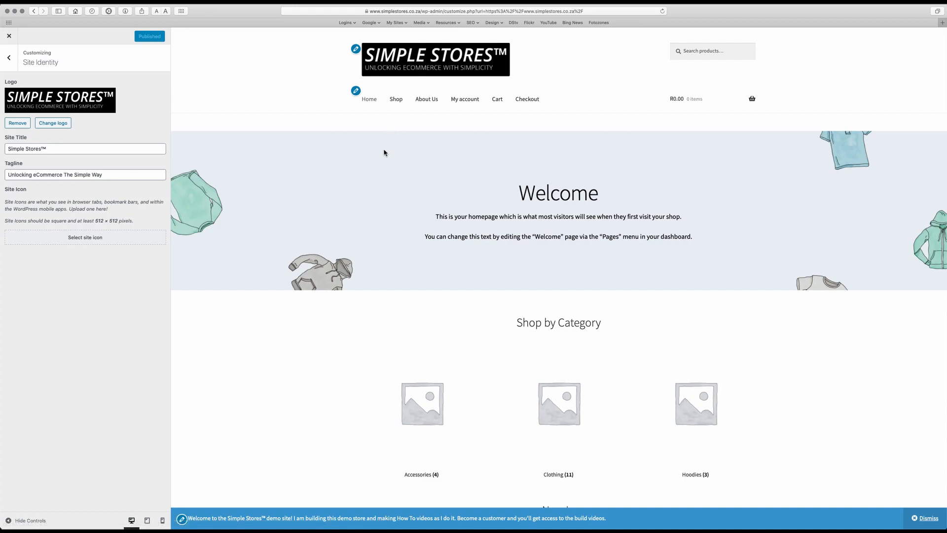
pyautogui.click(9, 58)
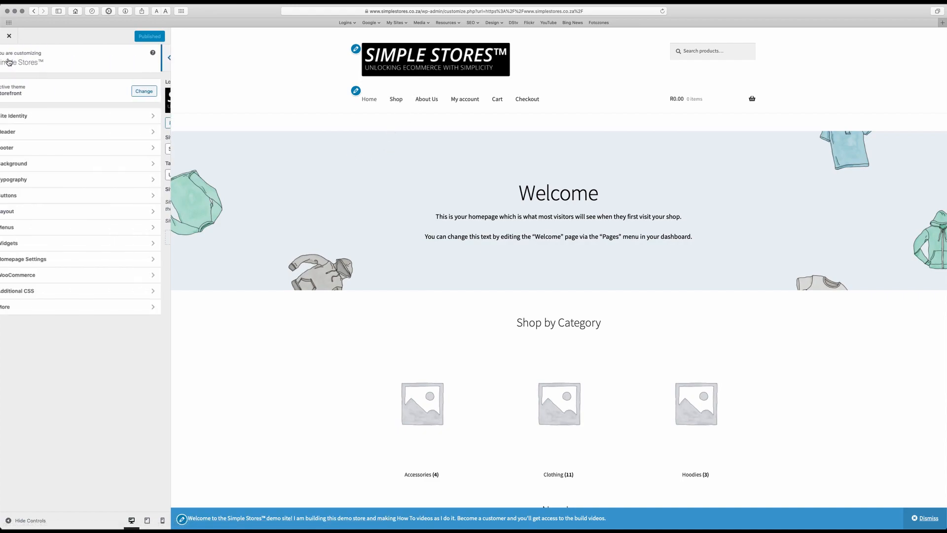
# - Try red (#dd3333) as the header background color and set it back to white (#ffffff)
pyautogui.click(57, 133)
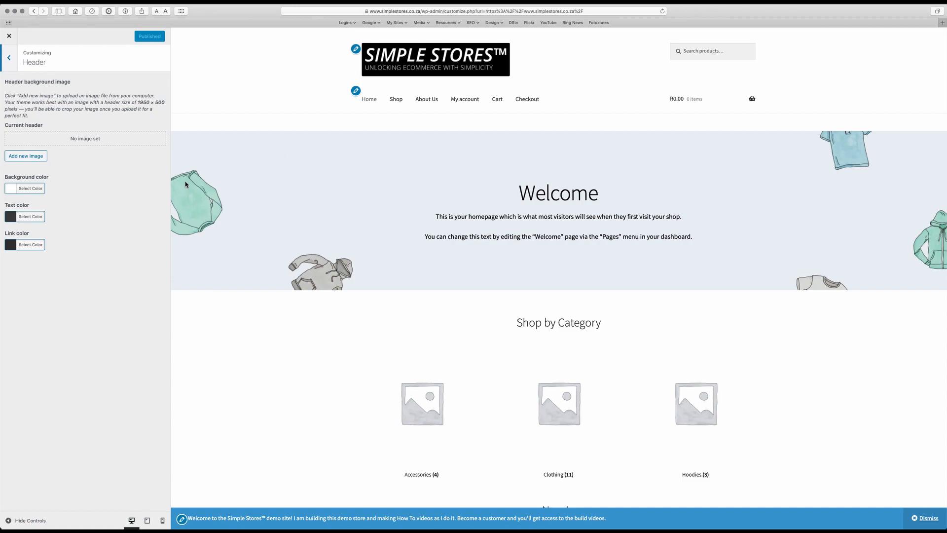
pyautogui.click(31, 190)
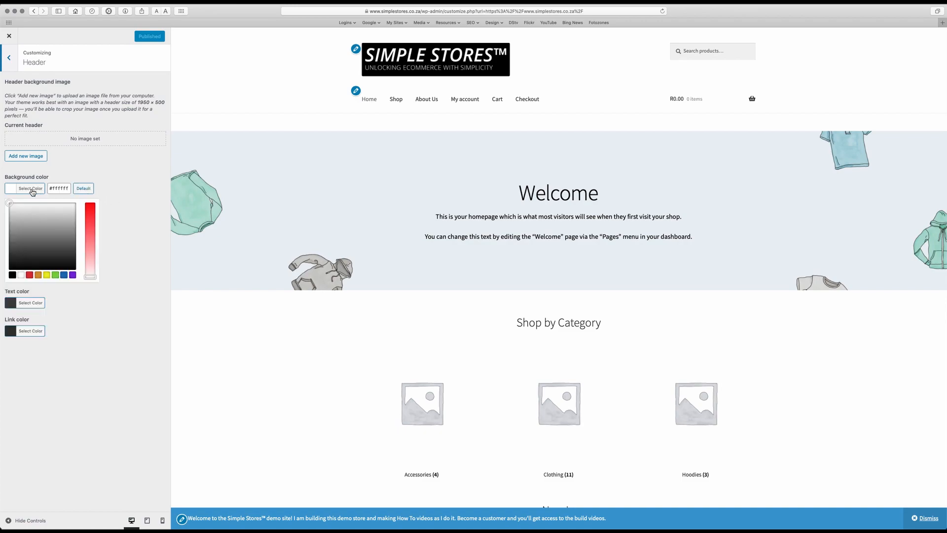
pyautogui.click(29, 276)
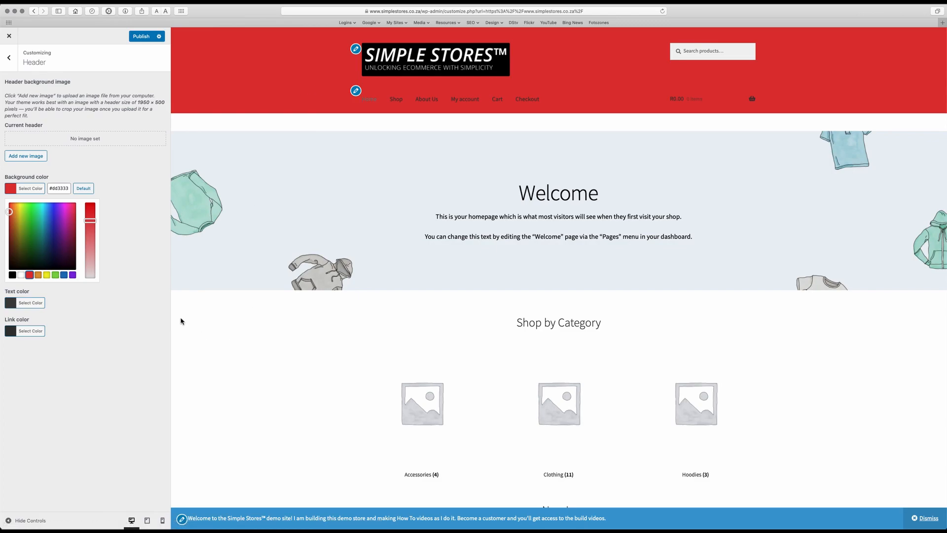
pyautogui.click(21, 275)
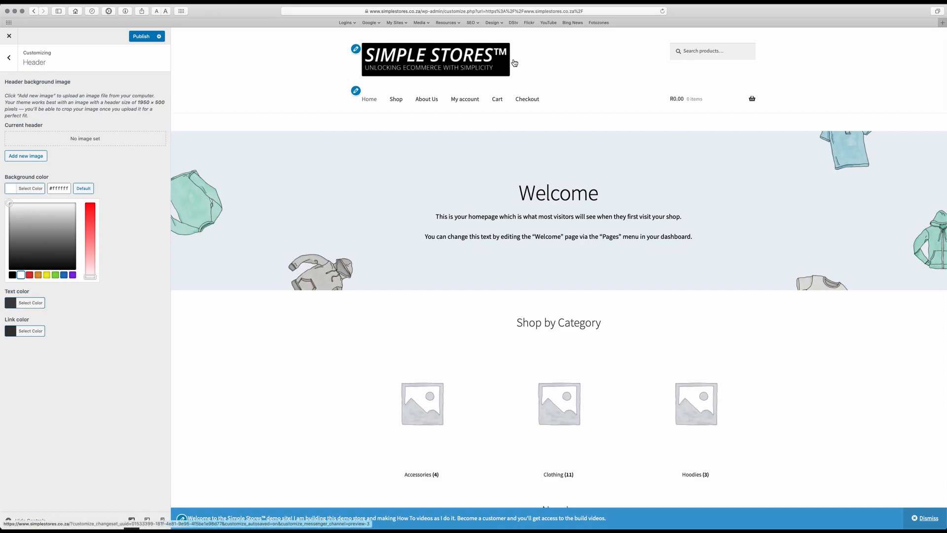
pyautogui.click(9, 58)
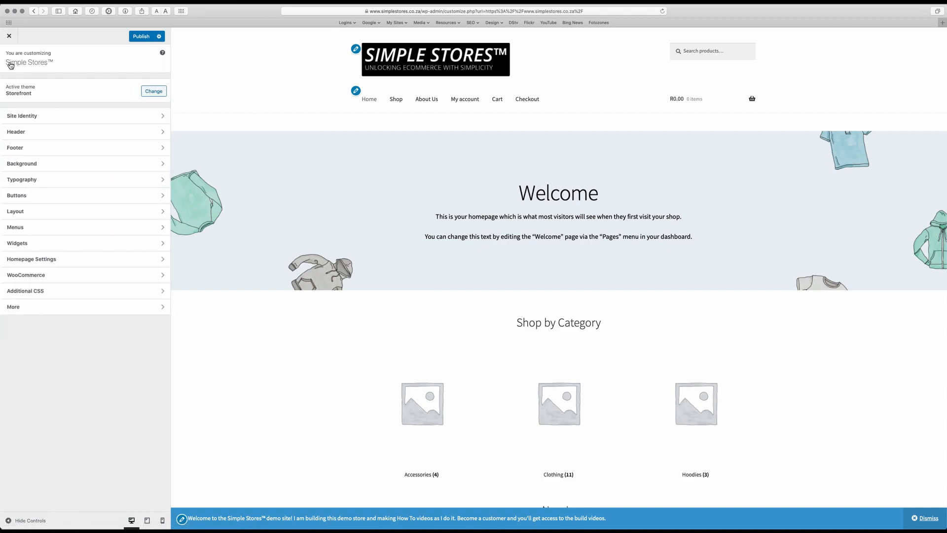
# - Try orange (#dd9933) as the site background color, check it across the homepage preview, and set it back to white (#ffffff)
pyautogui.click(54, 165)
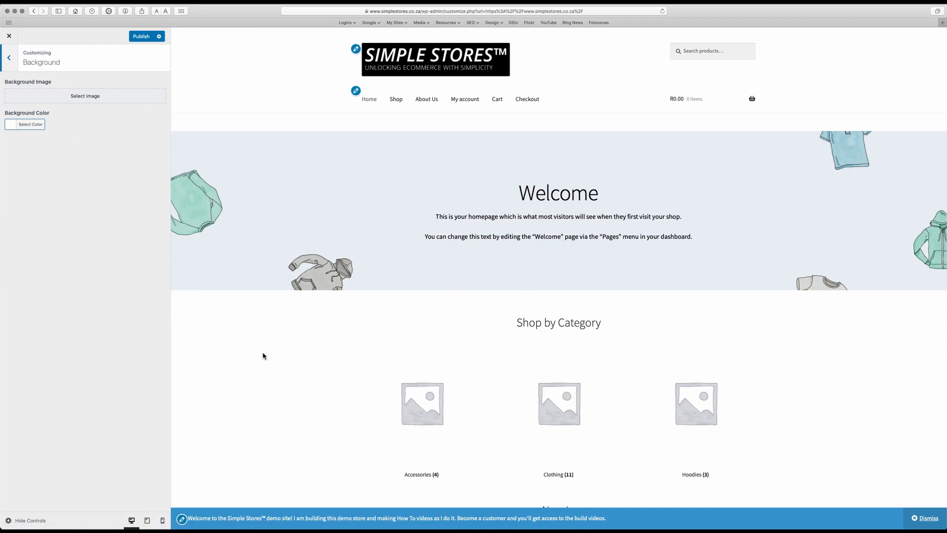
pyautogui.scroll(-5, 263, 353)
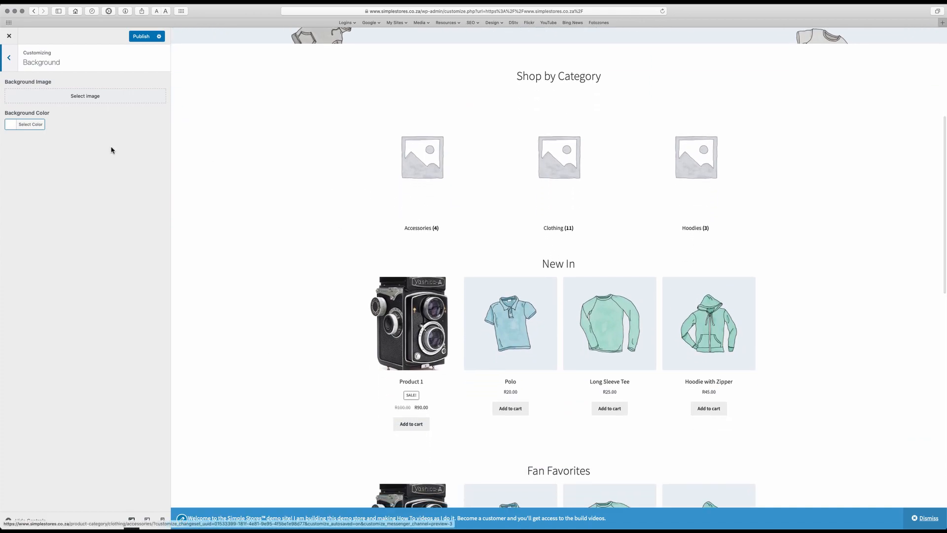
pyautogui.click(28, 125)
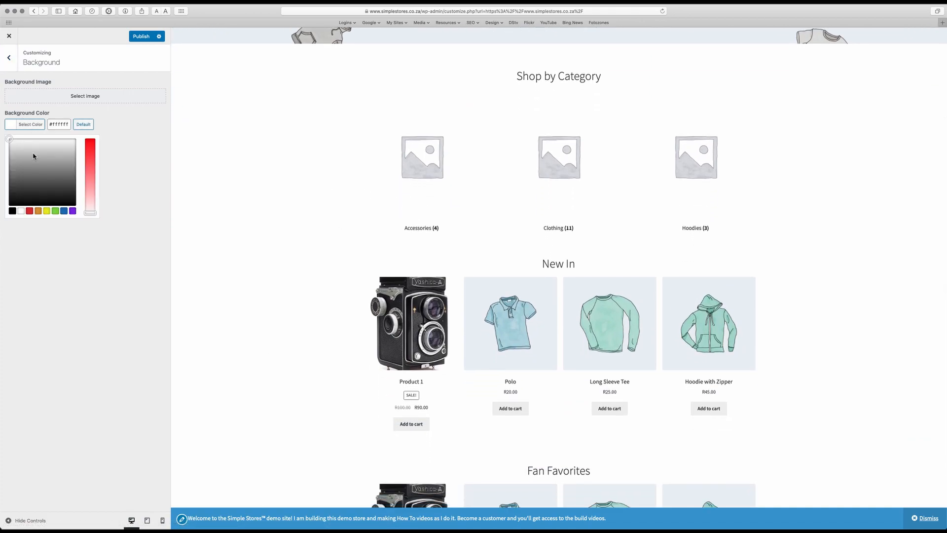
pyautogui.click(39, 211)
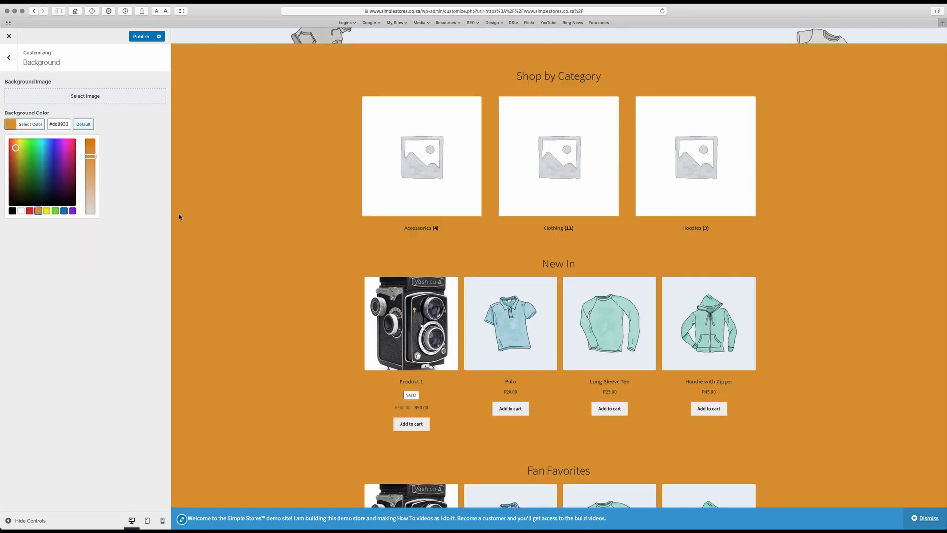
pyautogui.scroll(6, 179, 214)
pyautogui.scroll(-7, 284, 361)
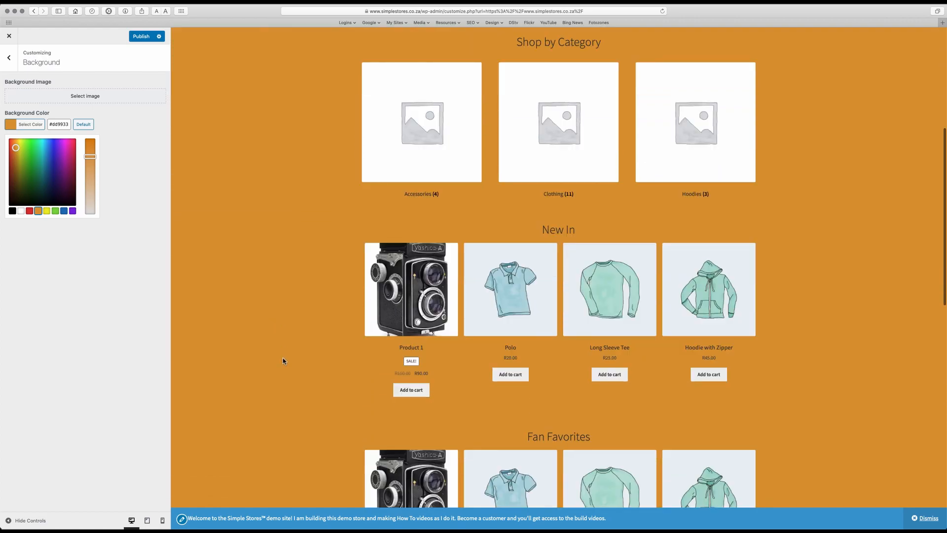
pyautogui.scroll(-10, 284, 361)
pyautogui.scroll(10, 283, 360)
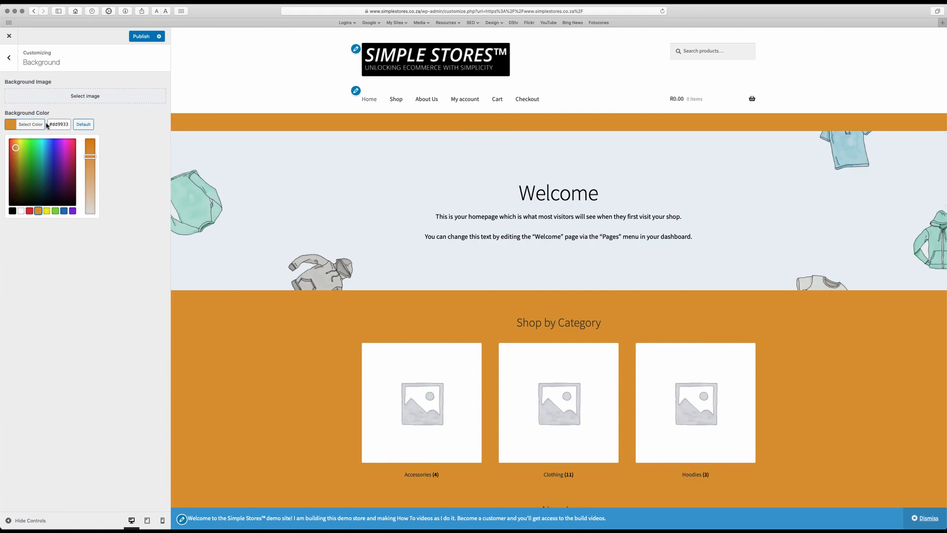
pyautogui.click(21, 211)
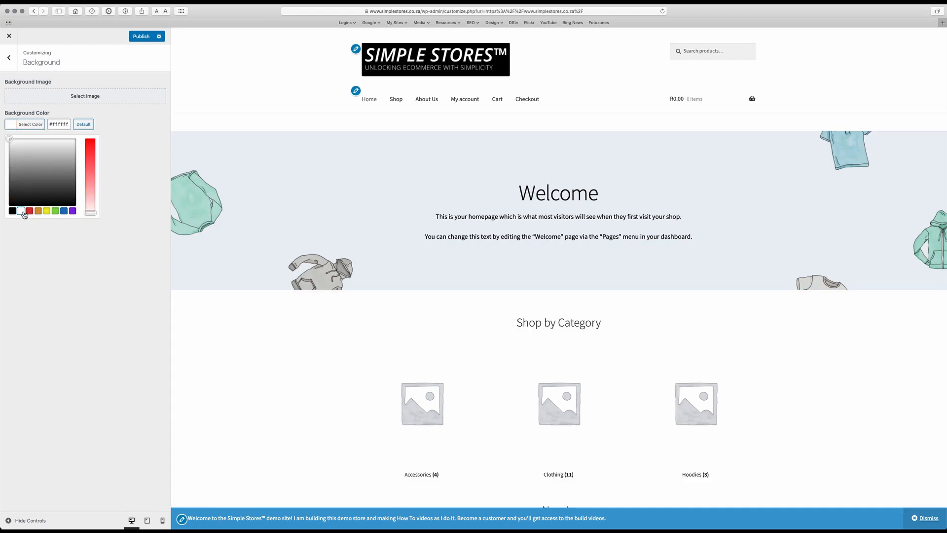
pyautogui.click(11, 65)
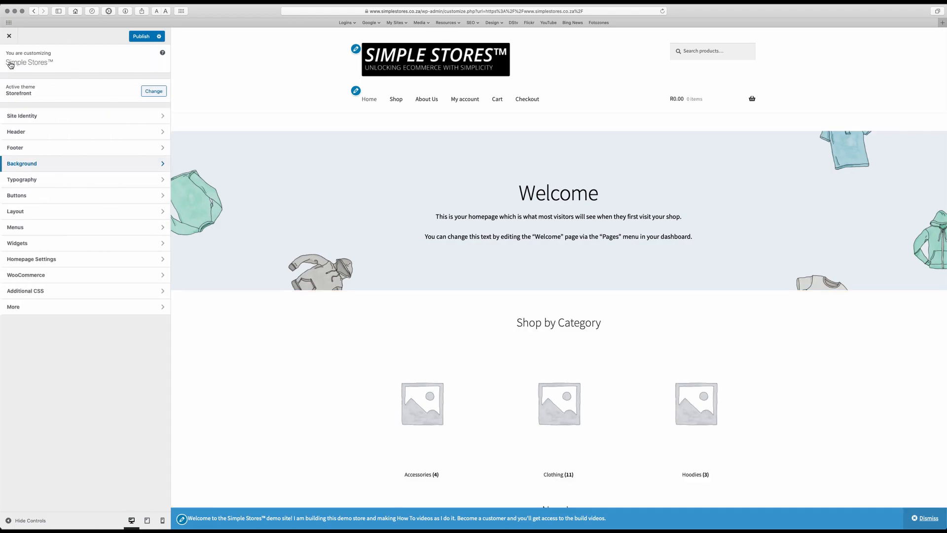
# - Set the heading color in the Typography settings to red (#dd3333)
pyautogui.click(54, 180)
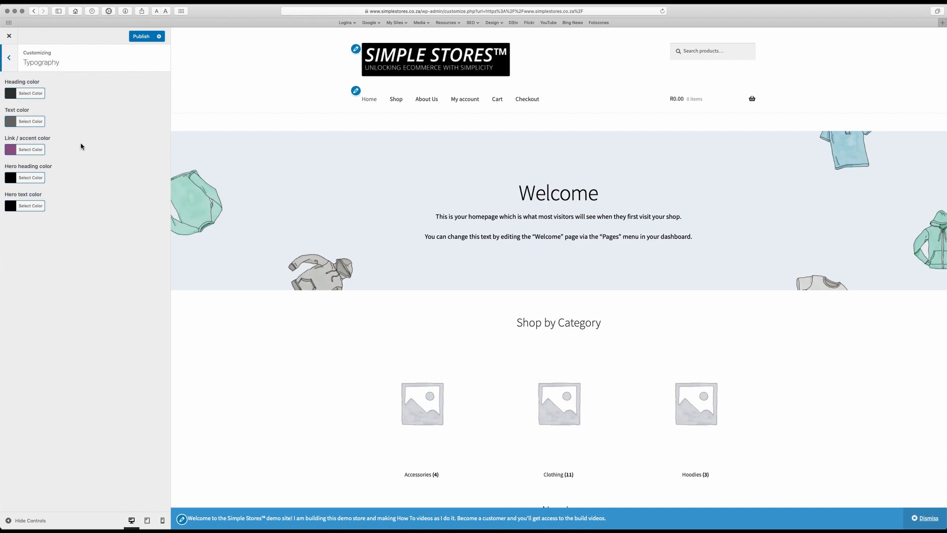
pyautogui.click(28, 94)
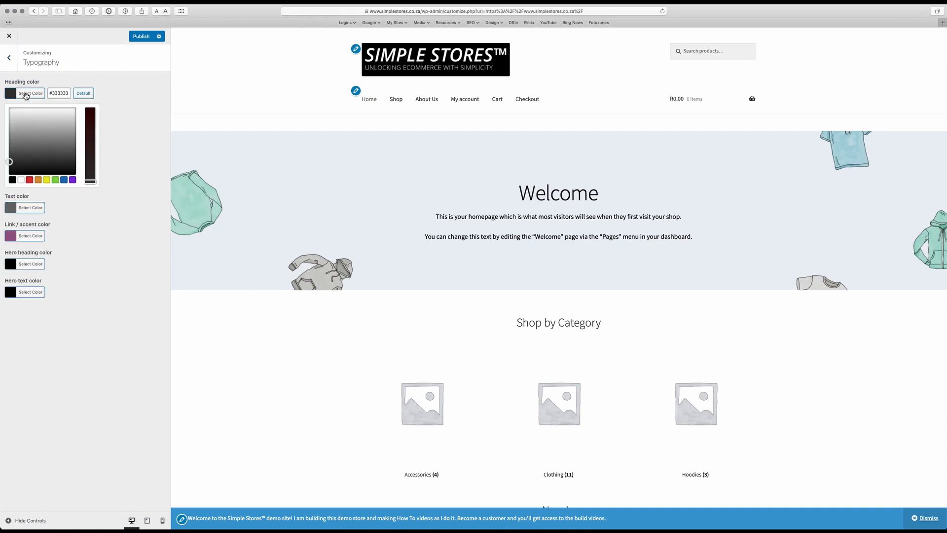
pyautogui.click(29, 180)
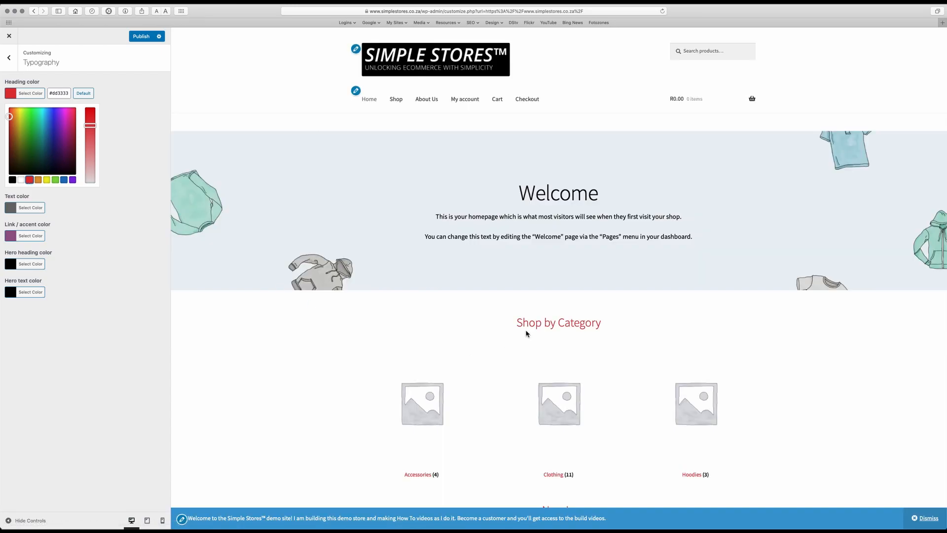
# - Check the red headings across the homepage preview and reset the heading color to its default (#333333)
pyautogui.scroll(-5, 628, 378)
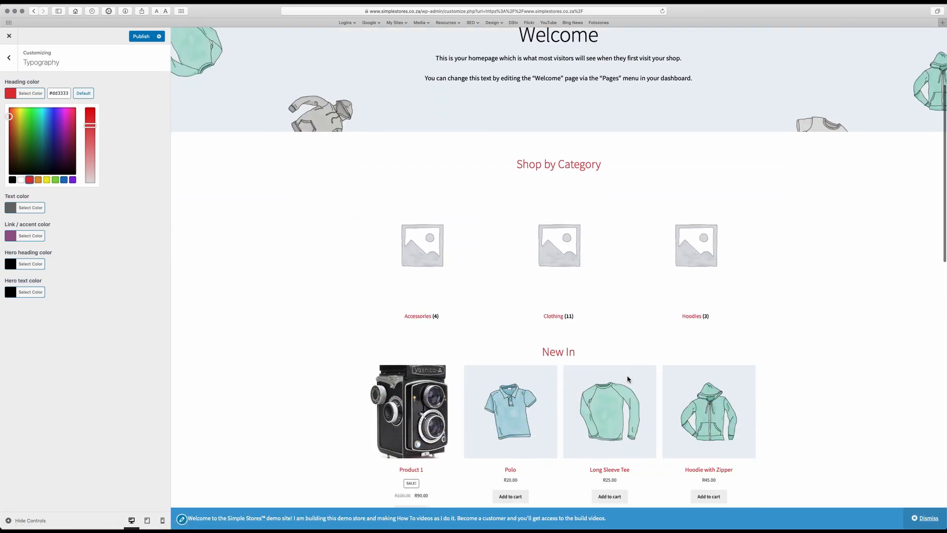
pyautogui.scroll(-3, 629, 379)
pyautogui.scroll(9, 628, 376)
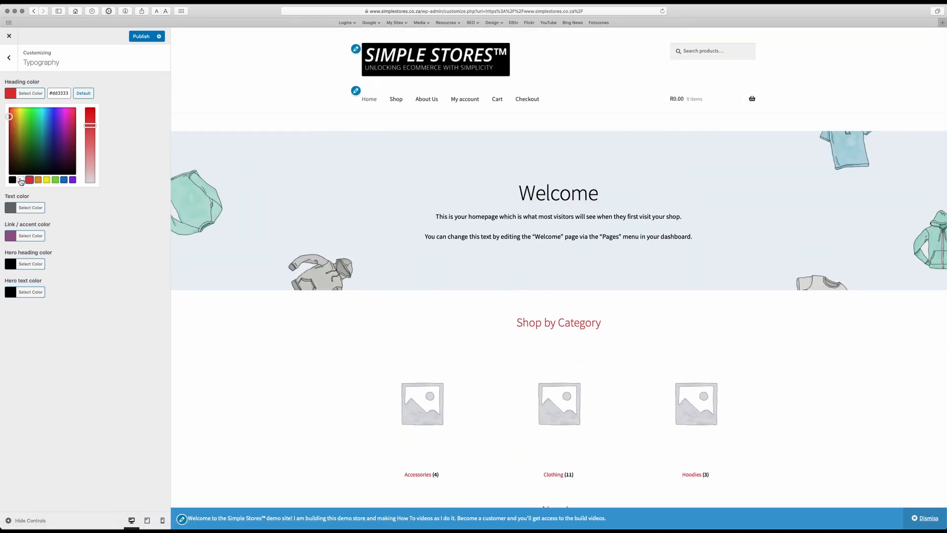
pyautogui.click(84, 94)
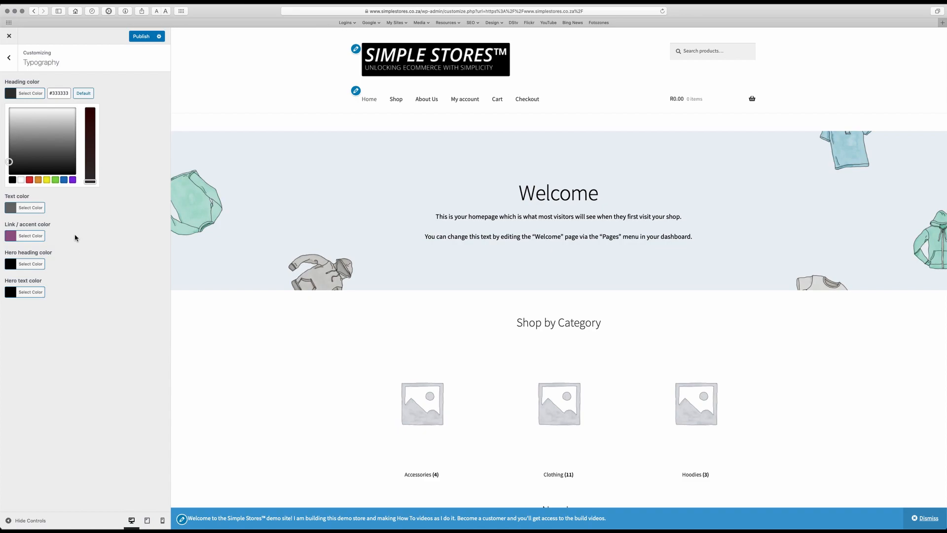
# - Open the Buttons settings and bring the products' Add to cart buttons into view in the homepage preview
pyautogui.click(12, 60)
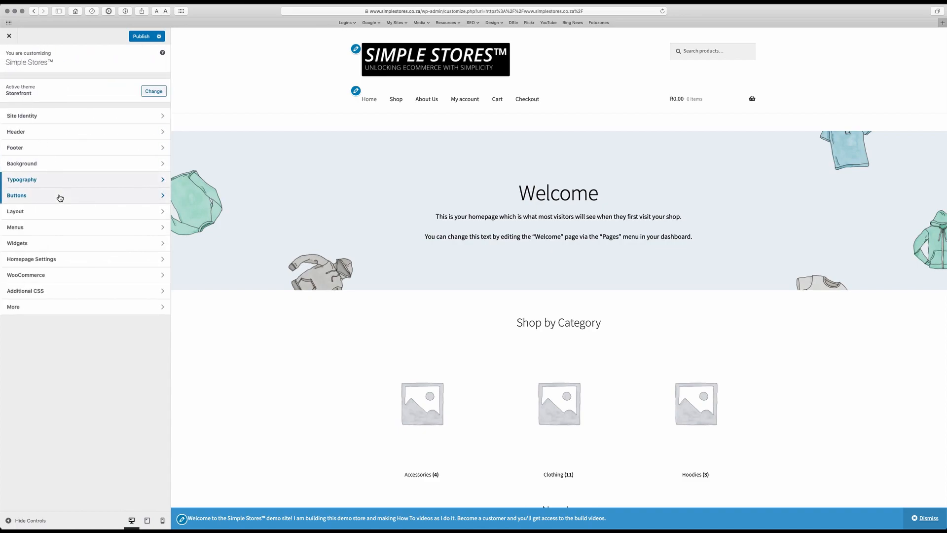
pyautogui.click(60, 197)
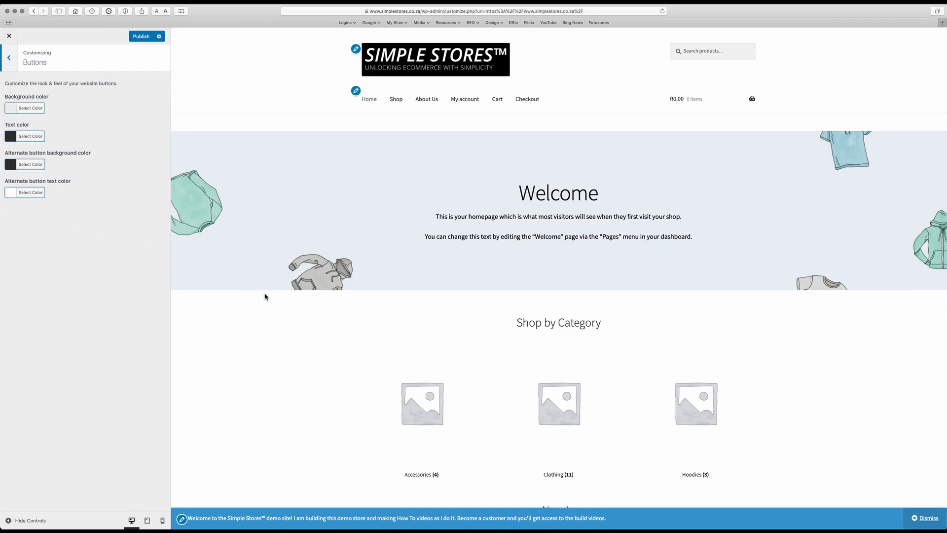
pyautogui.scroll(-5, 343, 372)
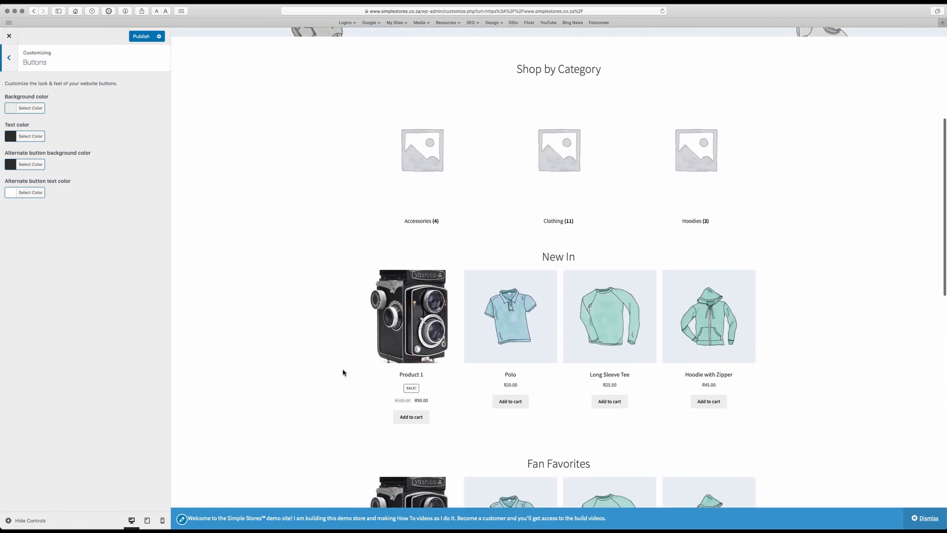
pyautogui.scroll(-2, 343, 372)
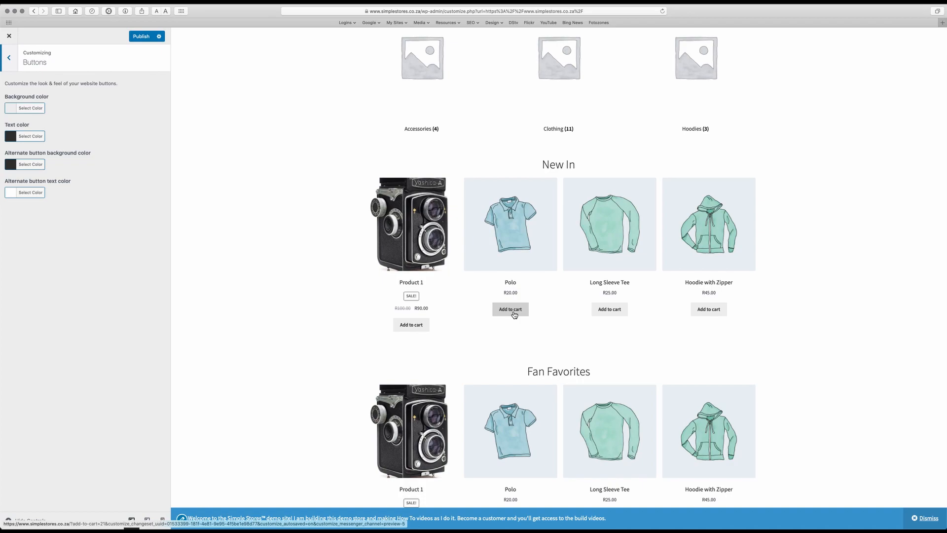
# - Try green (#81d742) and a more saturated green as the button background color, and reset it to the default (#eeeeee)
pyautogui.click(31, 112)
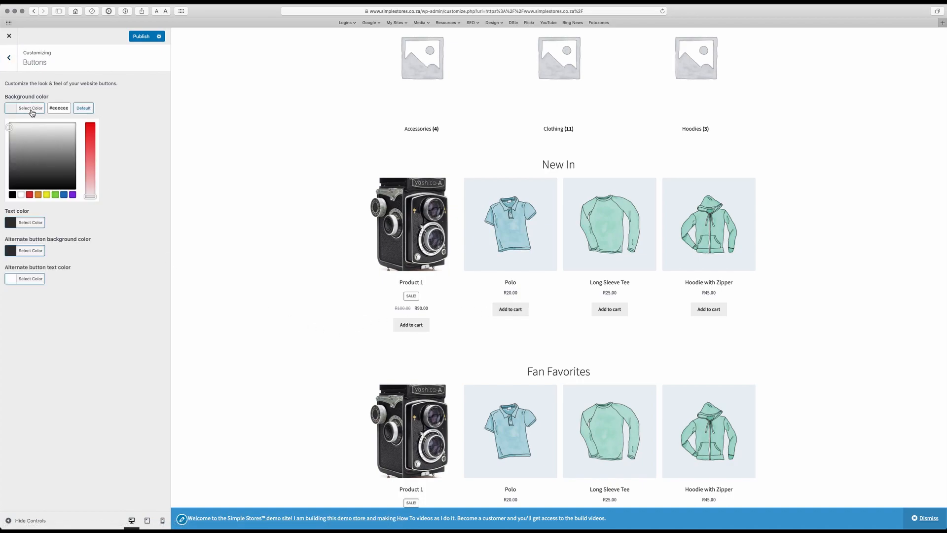
pyautogui.click(55, 195)
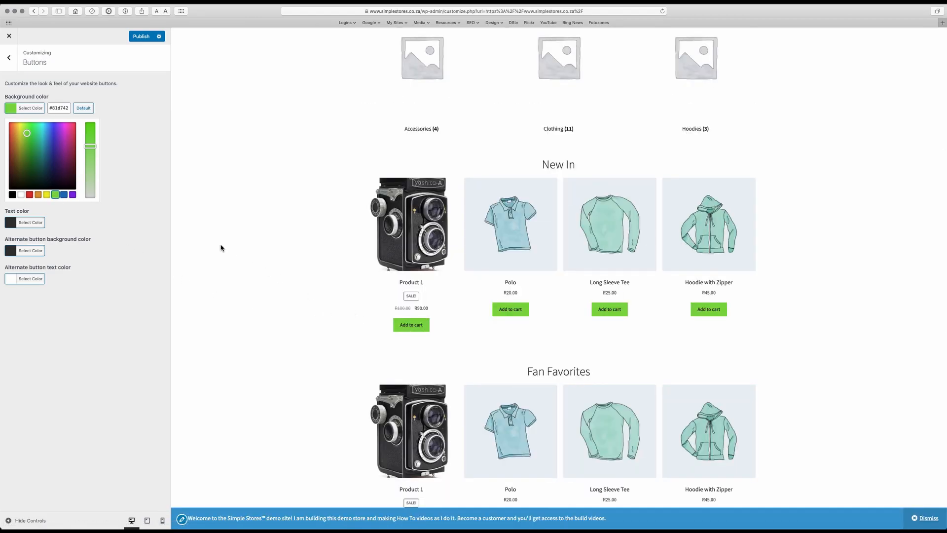
pyautogui.moveTo(92, 148); pyautogui.dragTo(87, 124)
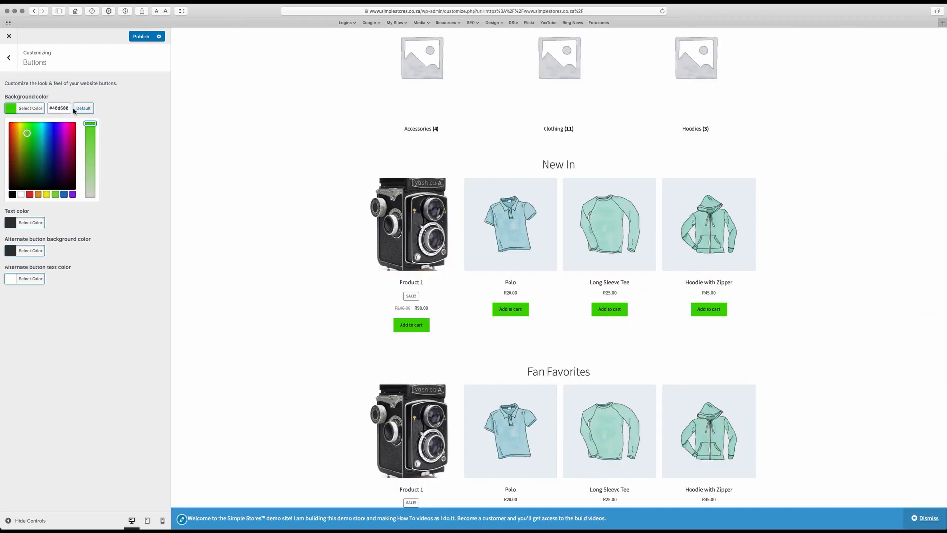
pyautogui.click(84, 108)
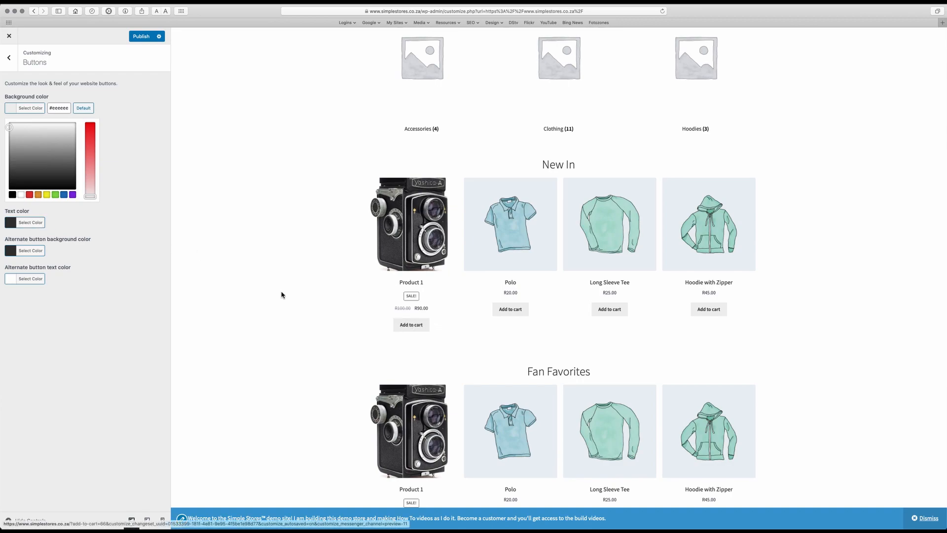
# - Set the button text color to white (#ffffff) and the button background color to dark gray (#444444)
pyautogui.click(29, 222)
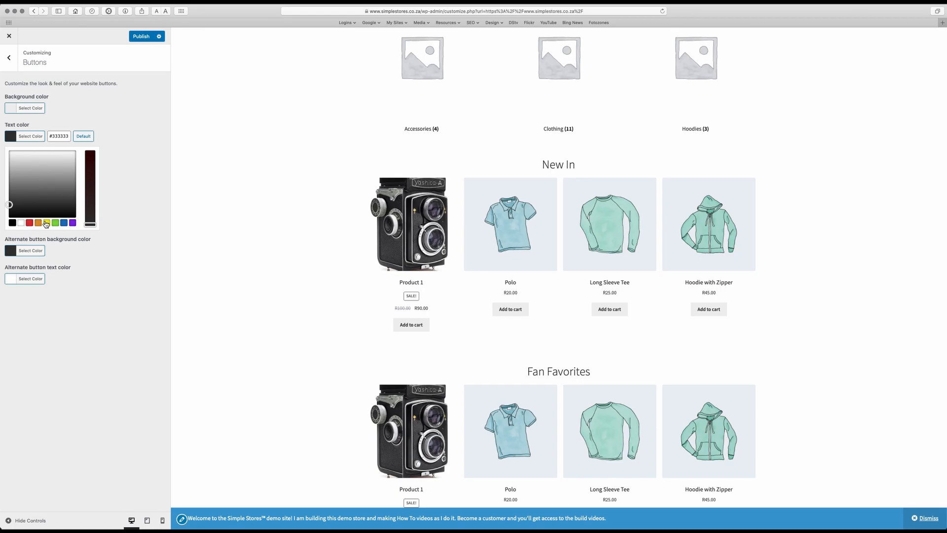
pyautogui.click(21, 223)
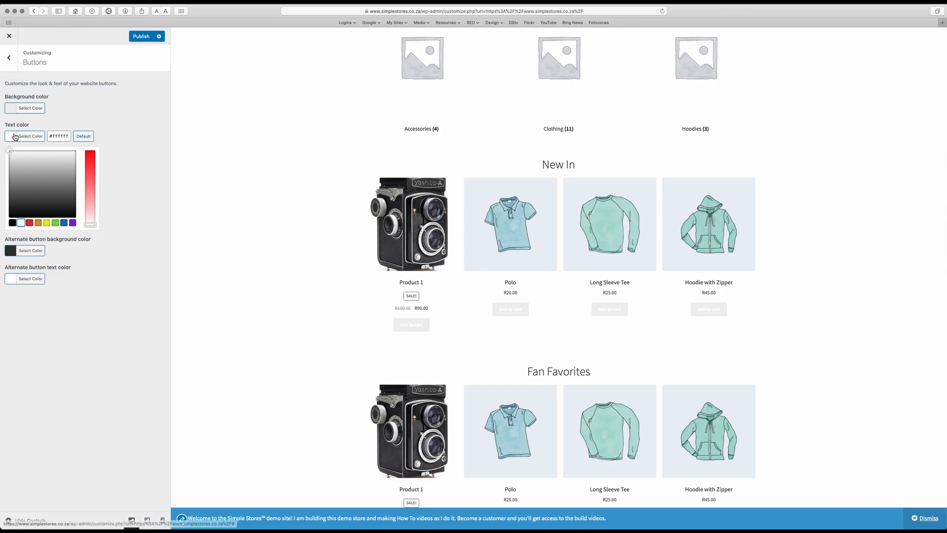
pyautogui.click(31, 109)
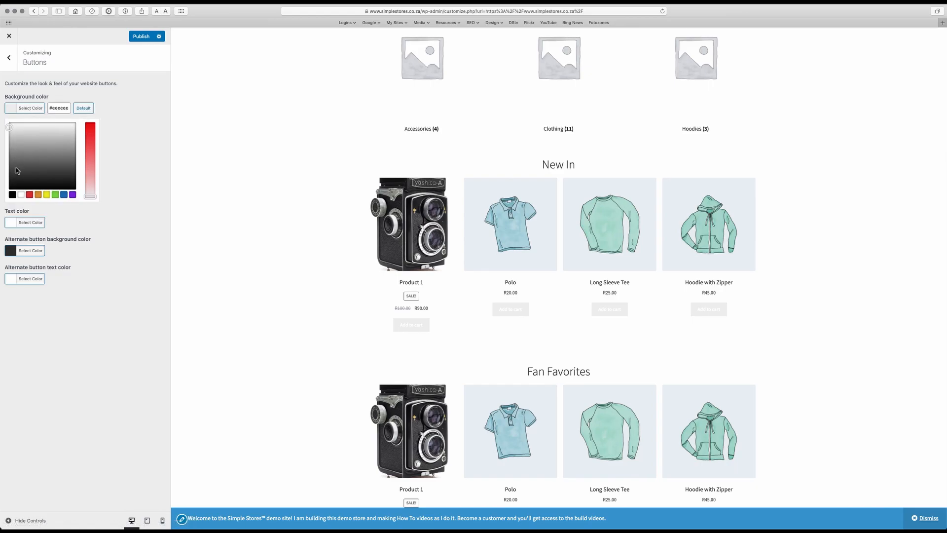
pyautogui.click(10, 173)
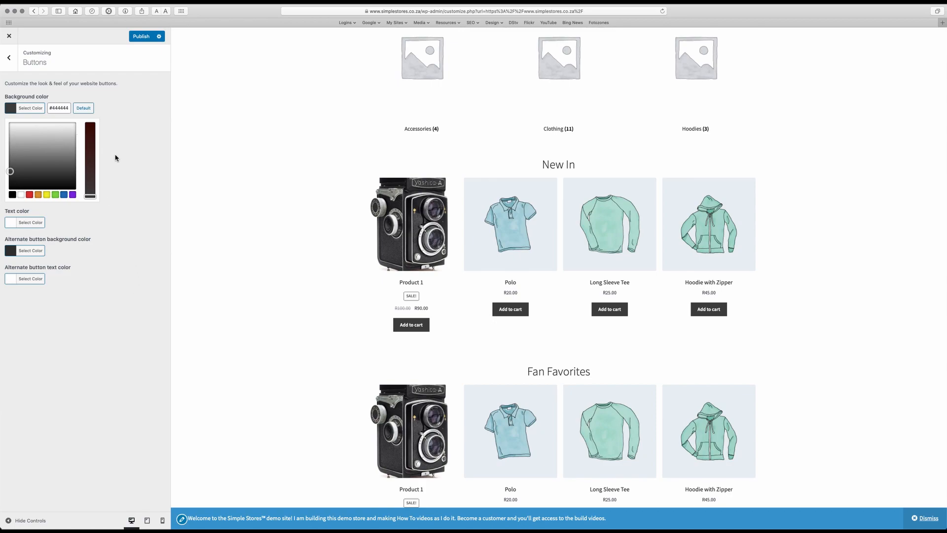
# - Choose the layout with the sidebar on the right as the General Layout in the Layout settings
pyautogui.click(8, 58)
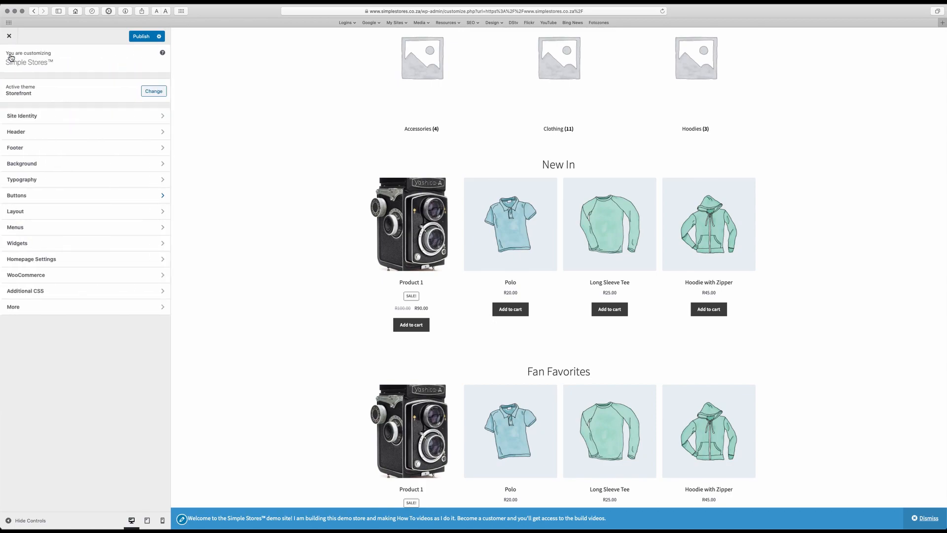
pyautogui.click(54, 215)
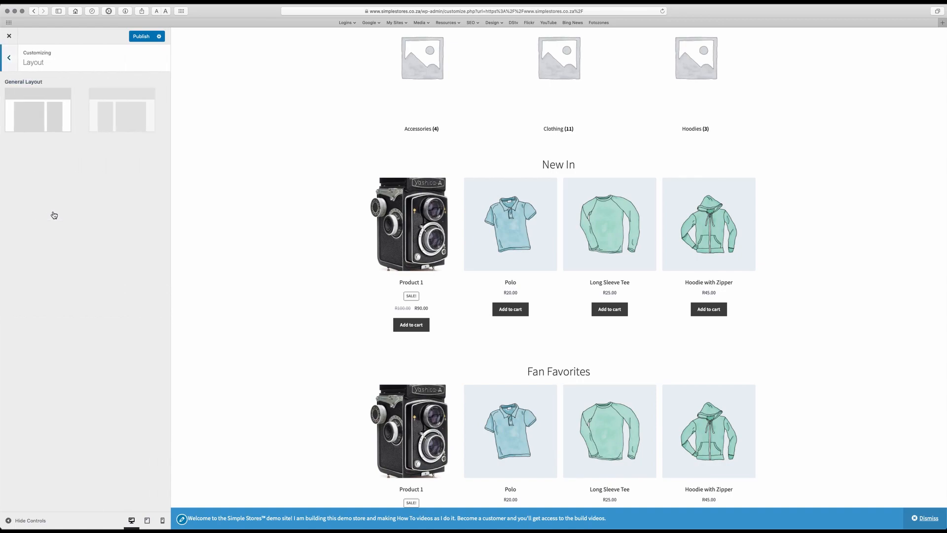
pyautogui.click(43, 121)
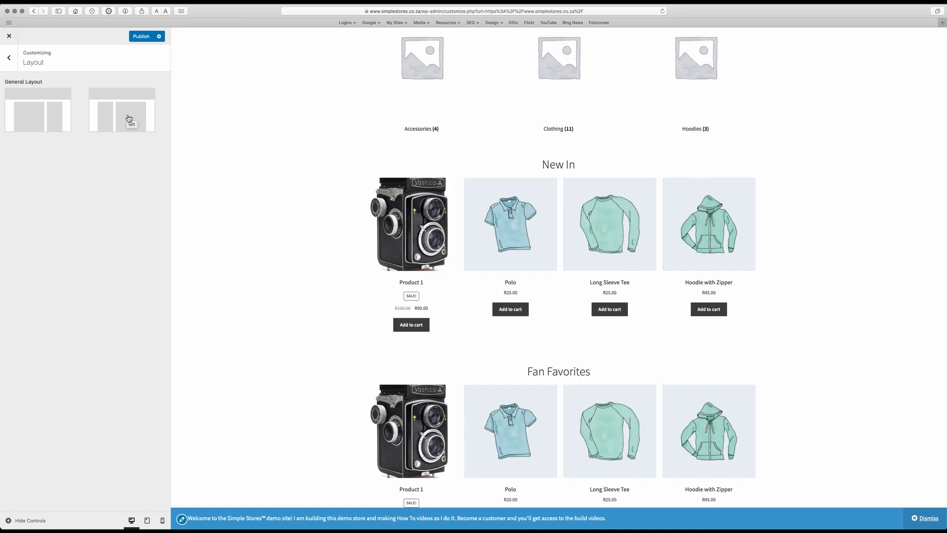
pyautogui.click(9, 58)
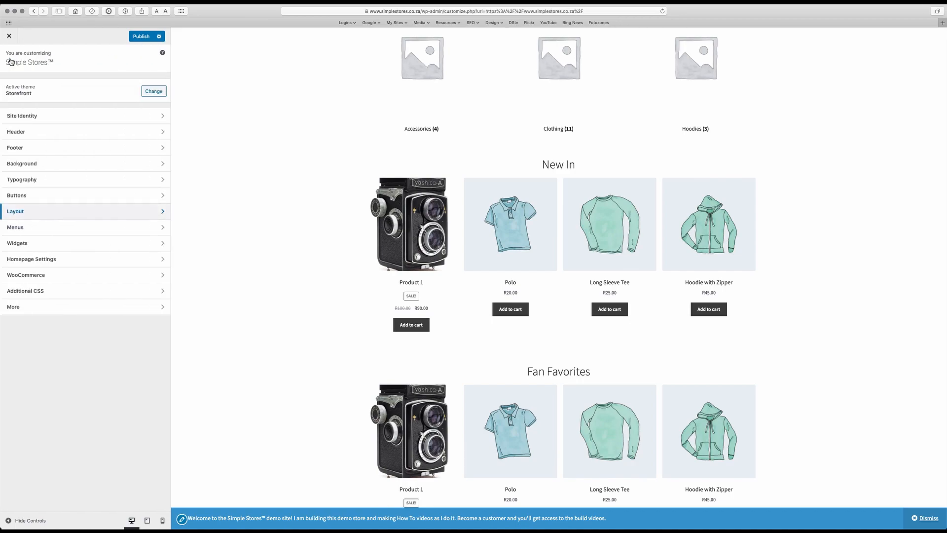
# - Review the items, locations and options of the Main Menu in the Menus settings
pyautogui.click(74, 227)
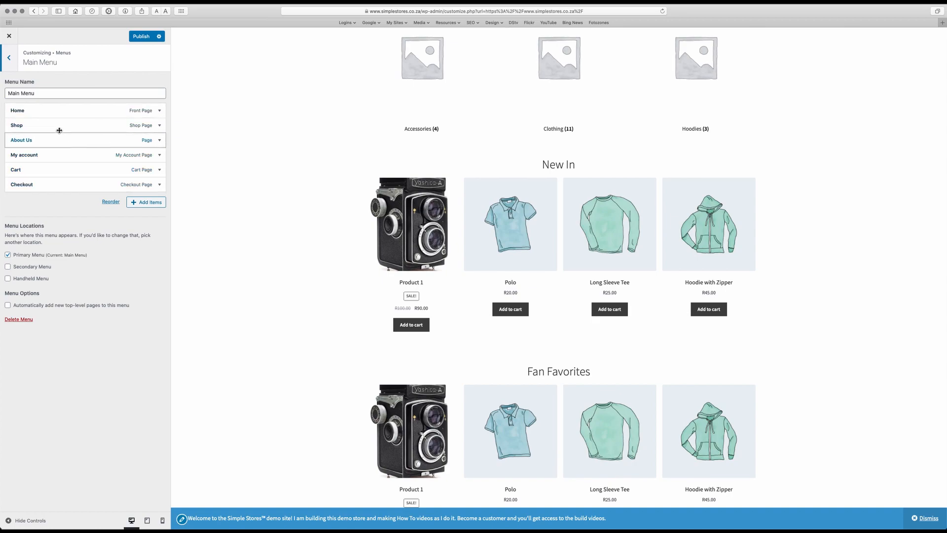
pyautogui.click(11, 60)
pyautogui.click(9, 60)
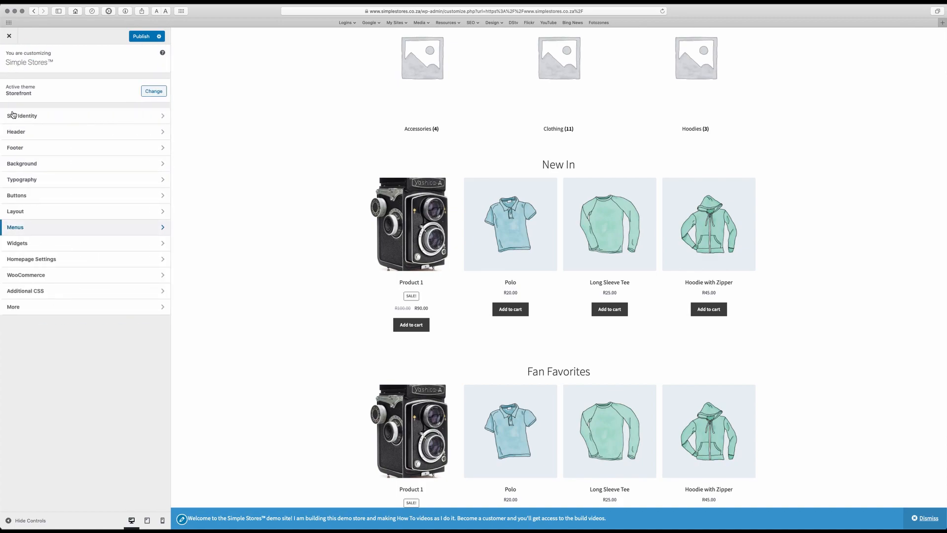
# - Add a Products widget to the Footer Column 1 widget area
pyautogui.click(47, 243)
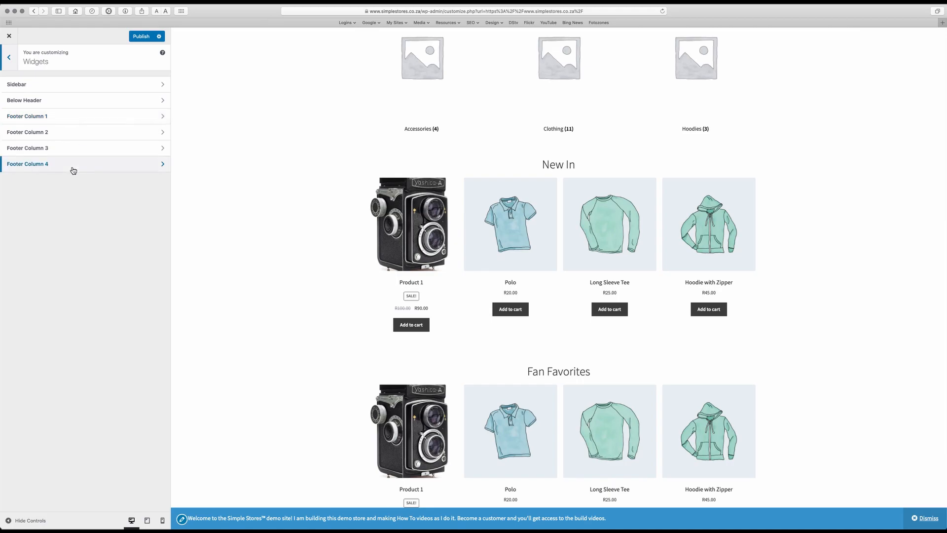
pyautogui.scroll(-10, 345, 270)
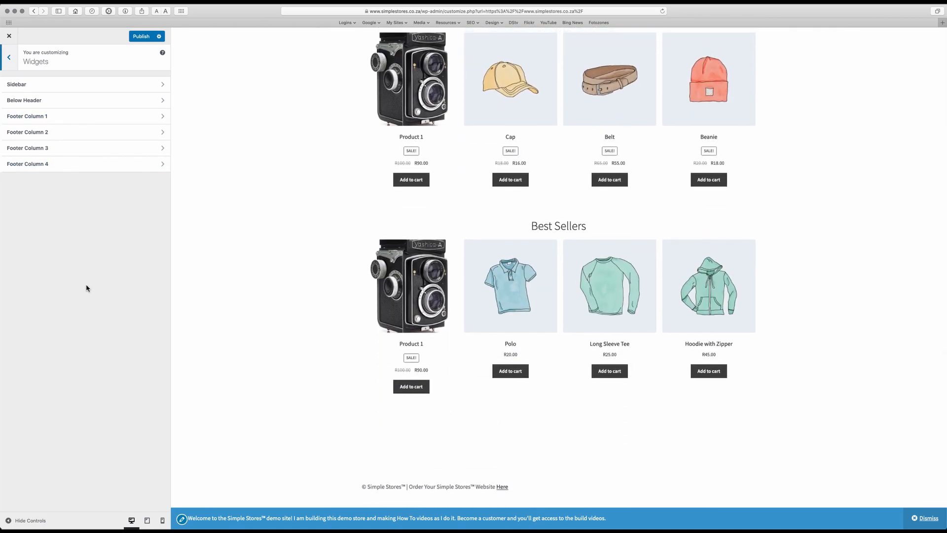
pyautogui.click(74, 125)
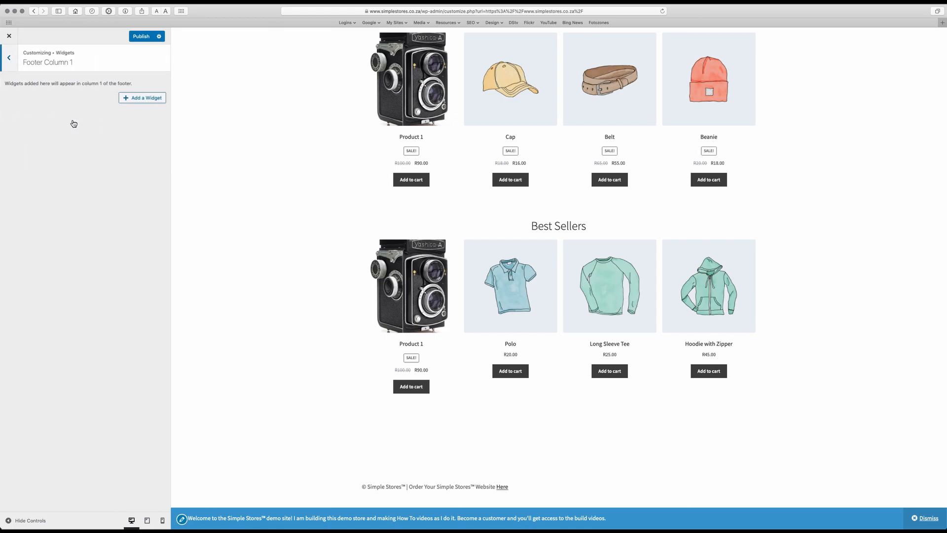
pyautogui.click(139, 98)
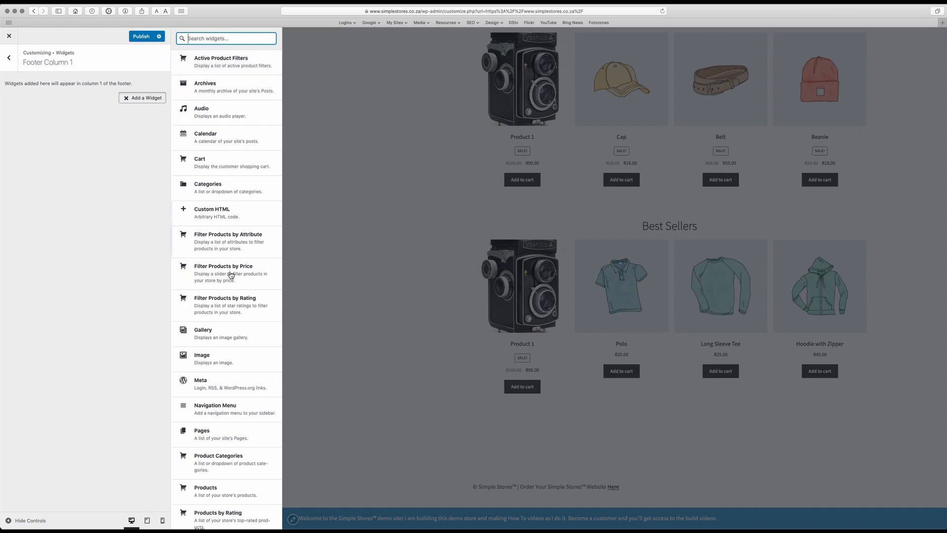
pyautogui.scroll(-5, 228, 321)
pyautogui.scroll(-6, 230, 324)
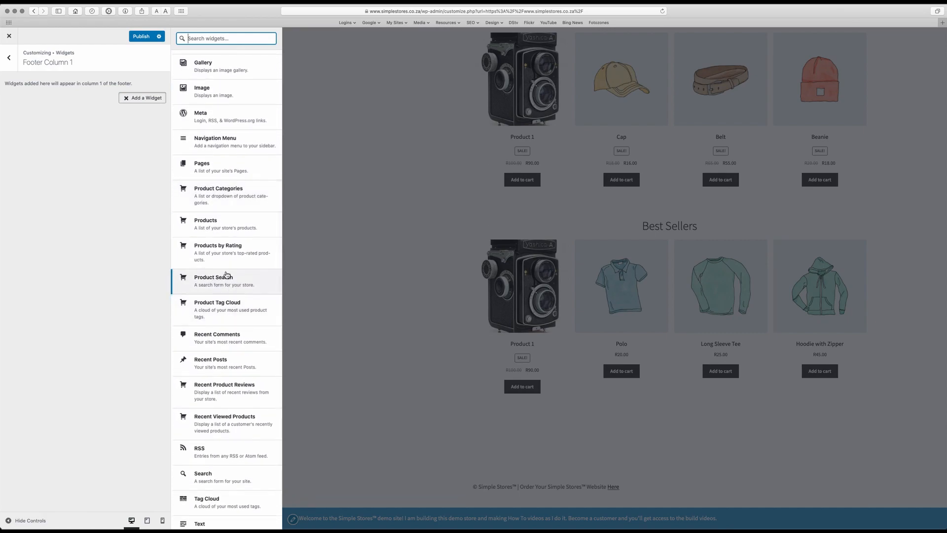
pyautogui.click(222, 232)
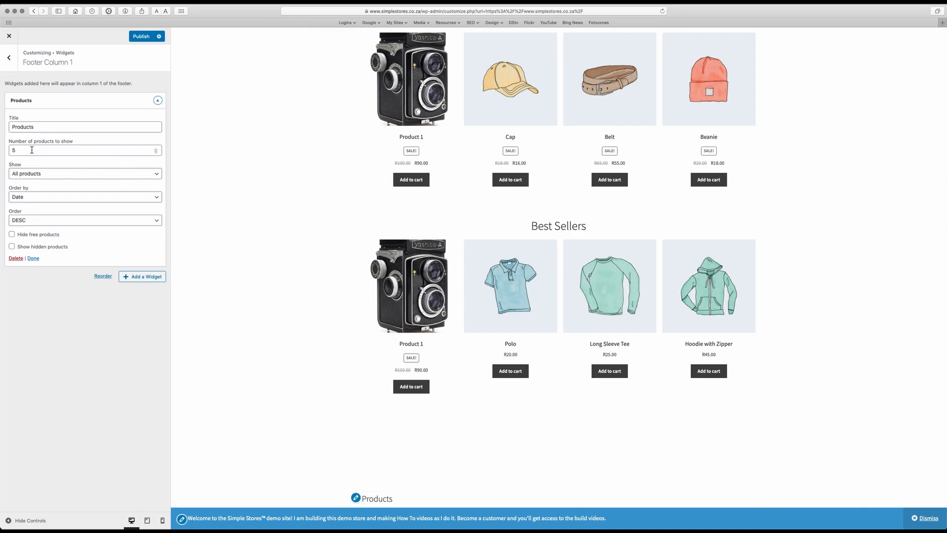
# - Set the Products widget to show all products ordered by Sales in ASC order, finish editing it and check the footer preview
pyautogui.click(74, 174)
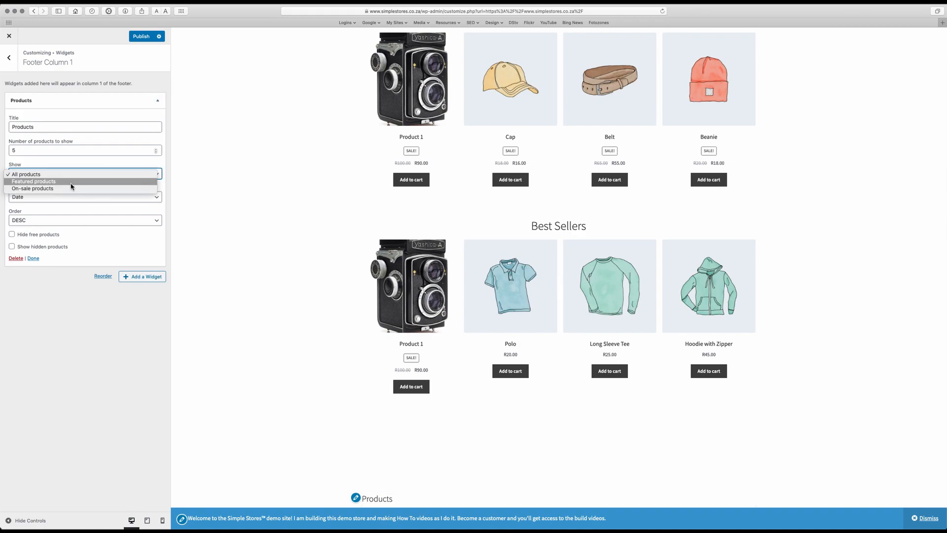
pyautogui.click(82, 170)
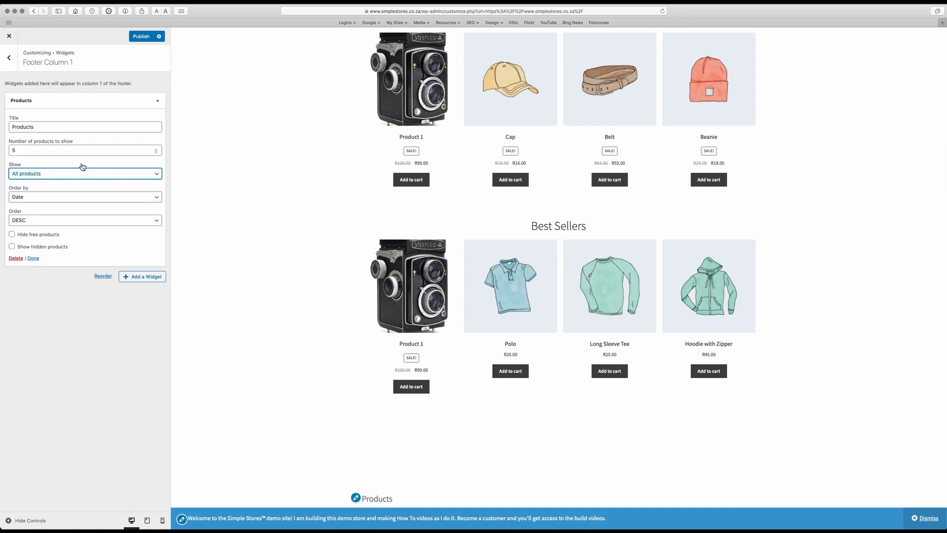
pyautogui.click(93, 198)
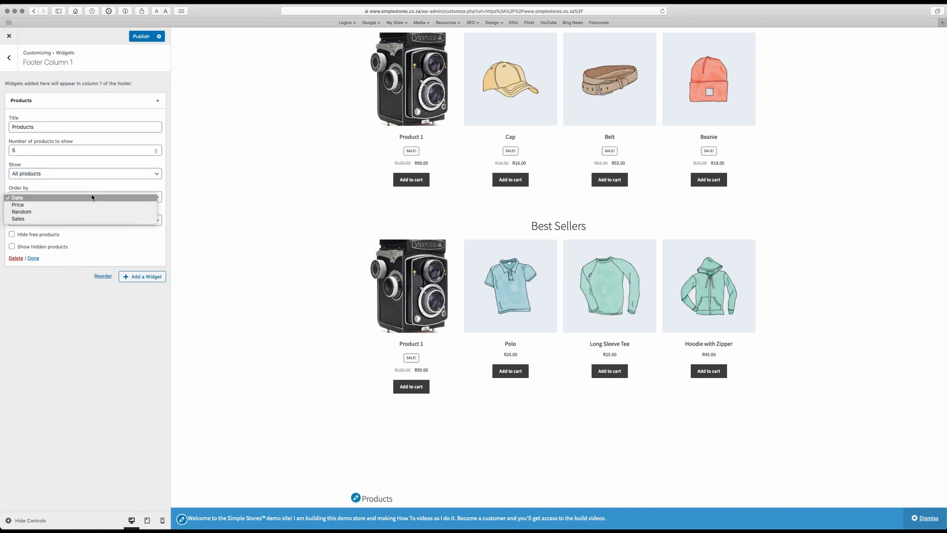
pyautogui.click(76, 219)
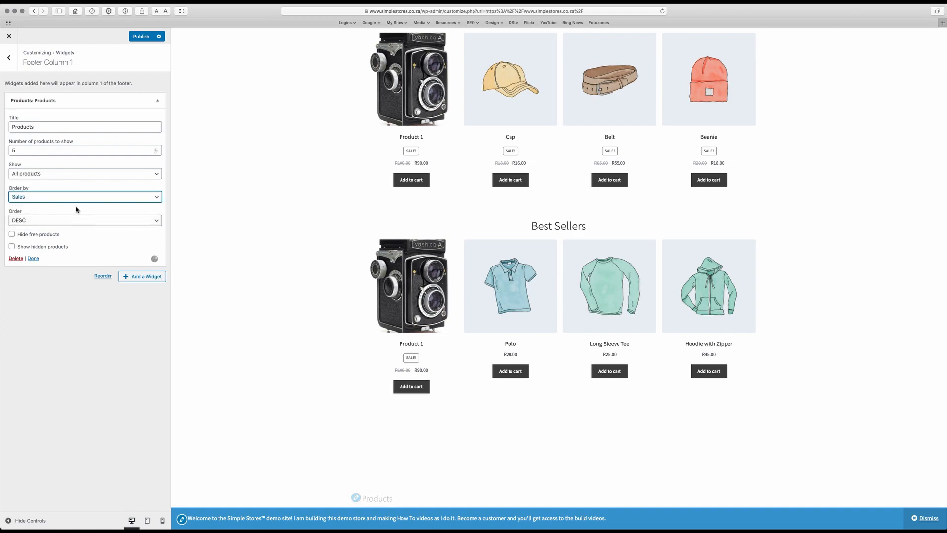
pyautogui.click(74, 221)
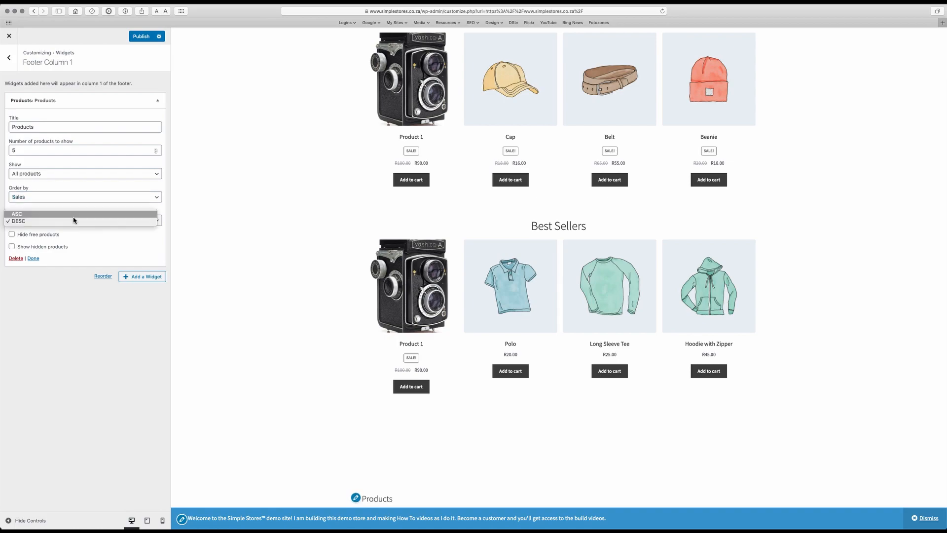
pyautogui.click(46, 214)
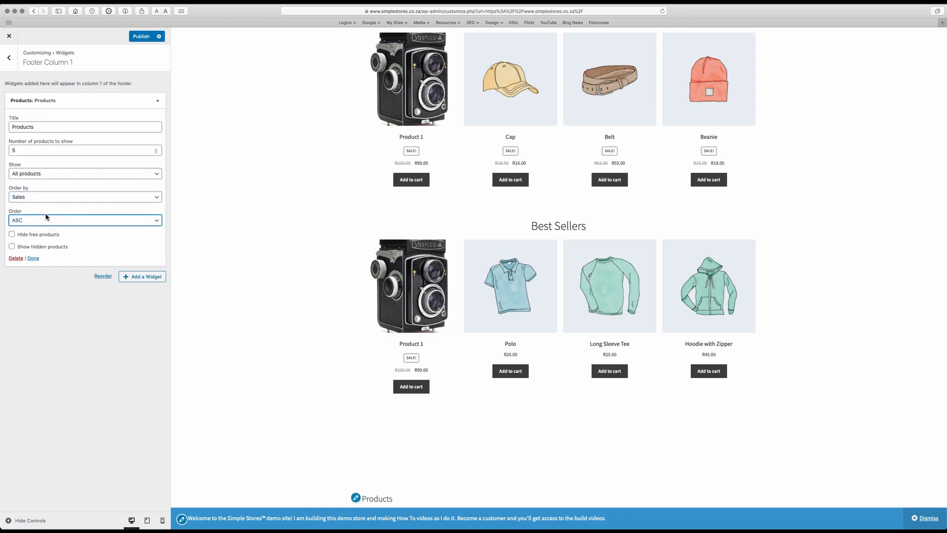
pyautogui.click(33, 259)
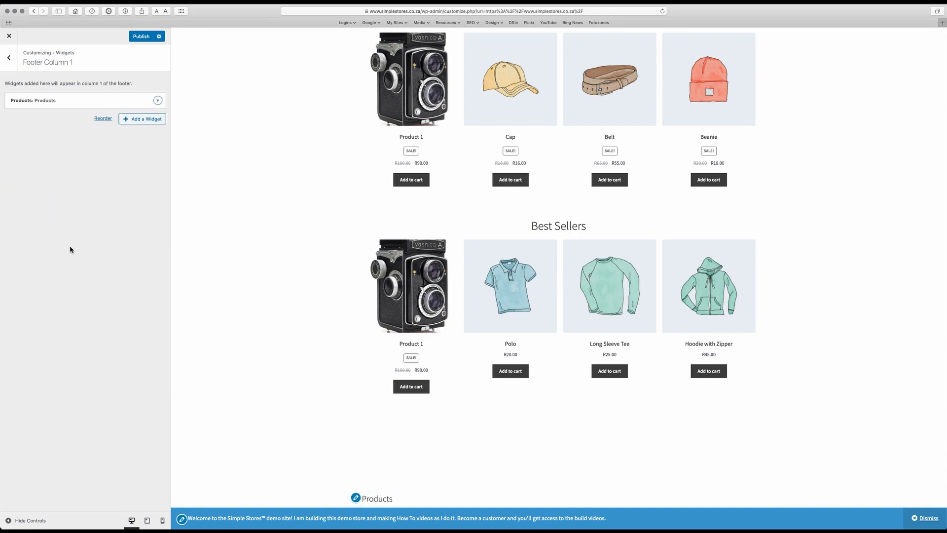
pyautogui.scroll(-5, 222, 251)
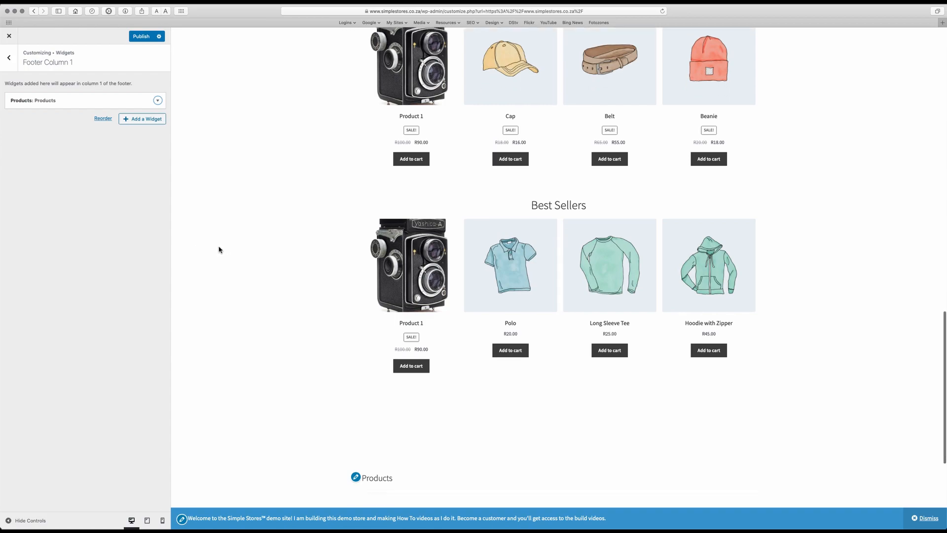
# - Check the products list in the footer preview and add a Text widget to the Footer Column 2 widget area
pyautogui.scroll(-1, 219, 250)
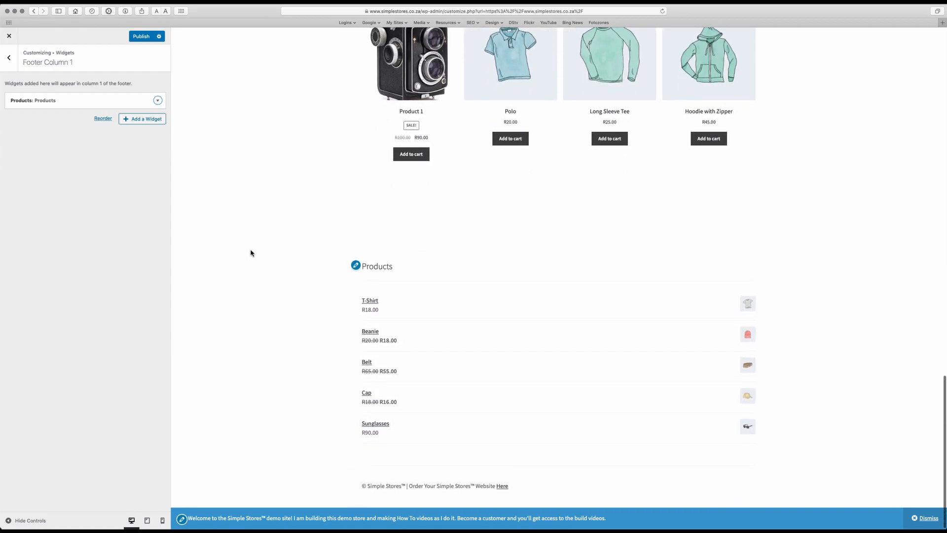
pyautogui.scroll(2, 328, 380)
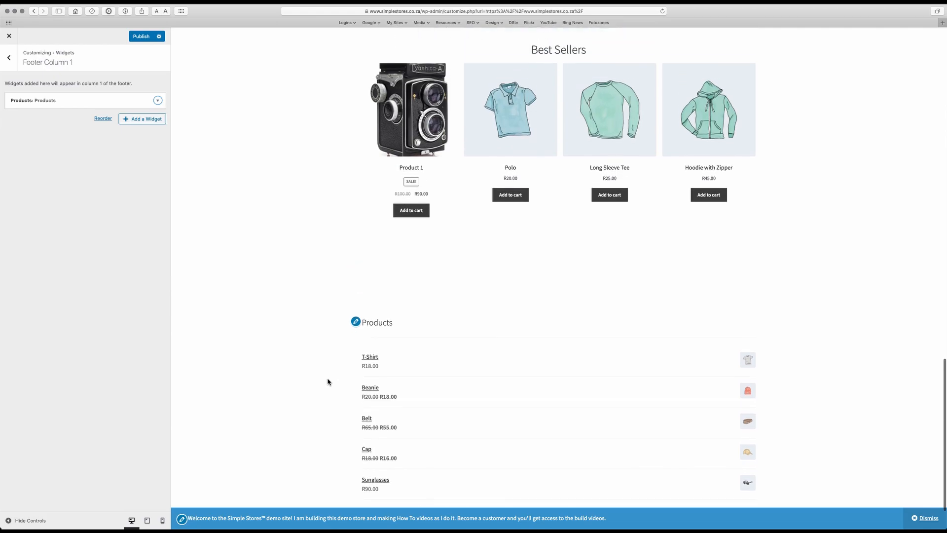
pyautogui.scroll(-2, 328, 381)
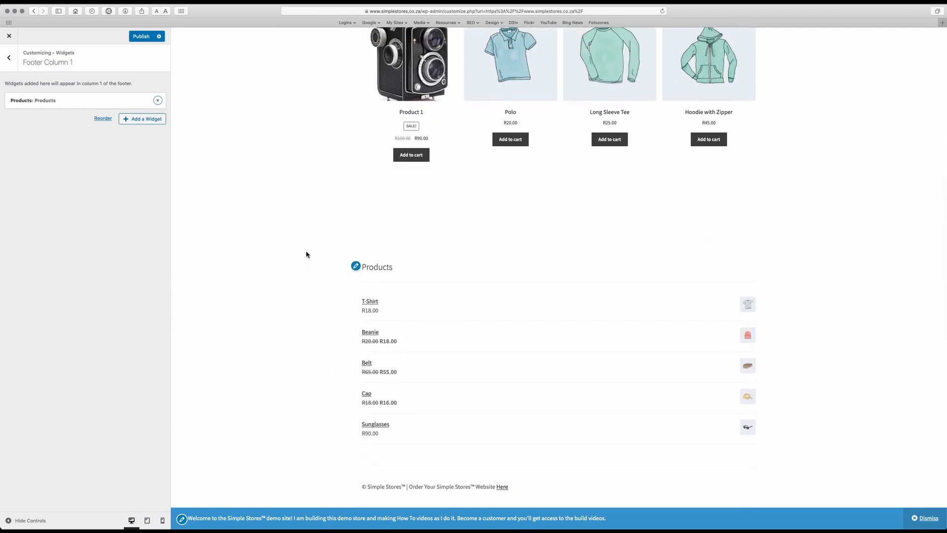
pyautogui.click(8, 61)
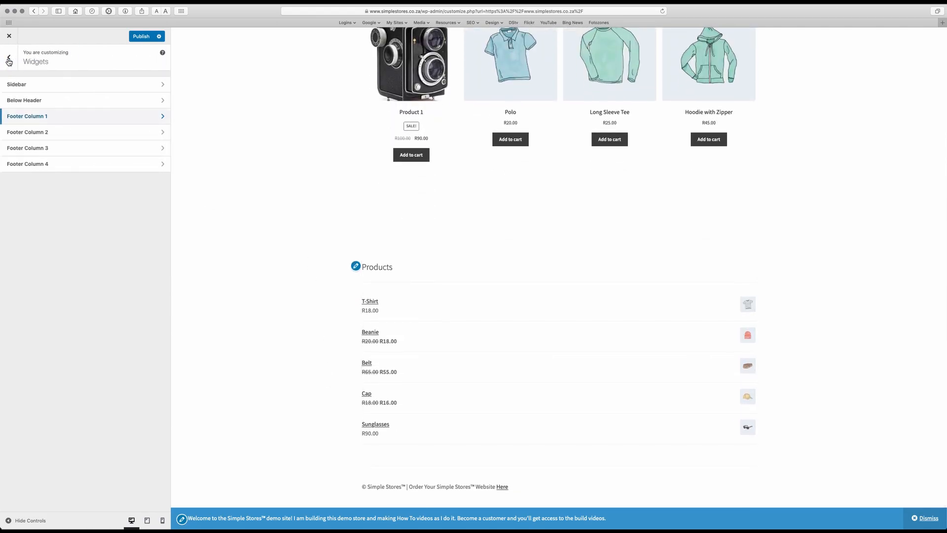
pyautogui.click(53, 134)
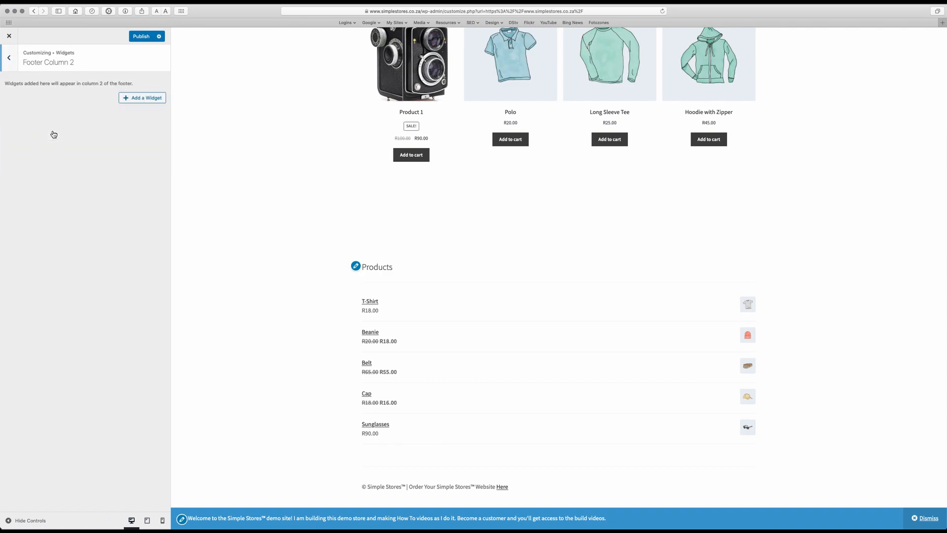
pyautogui.click(142, 98)
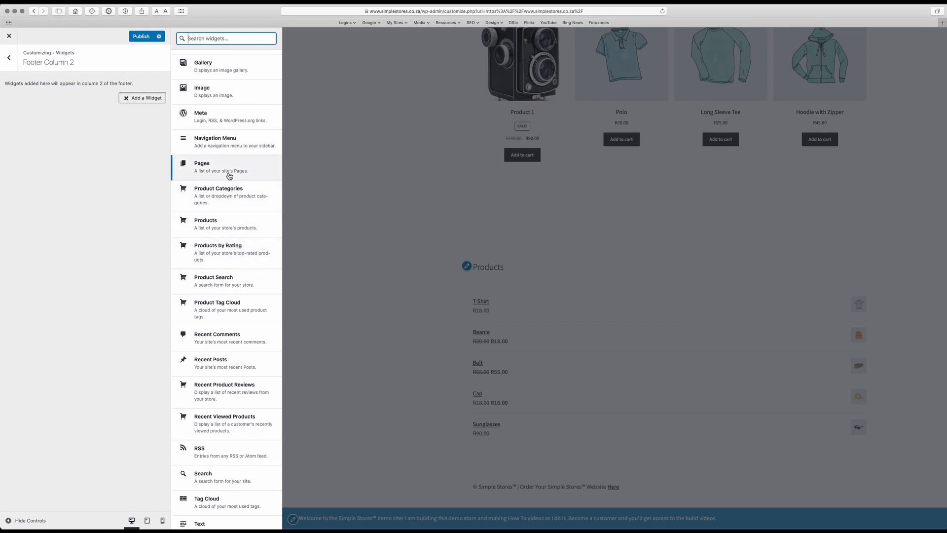
pyautogui.scroll(-2, 251, 399)
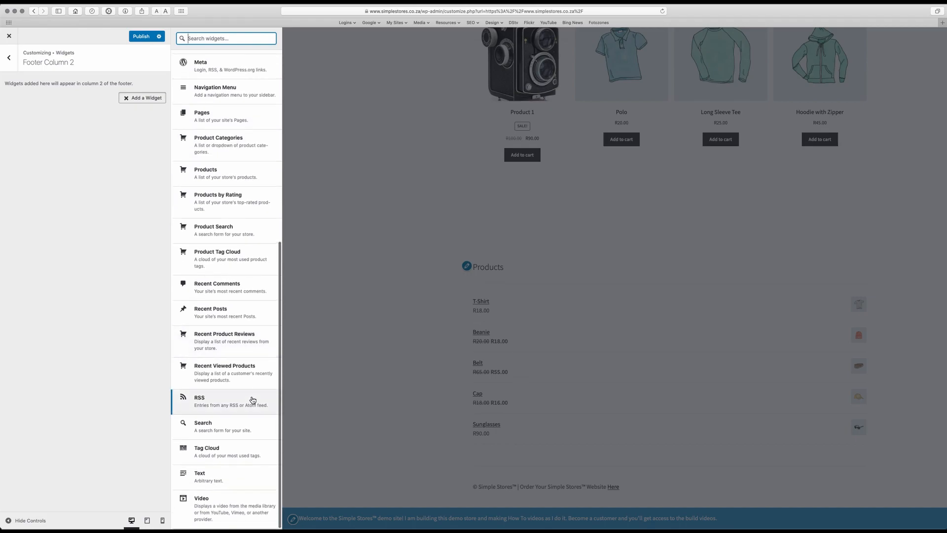
pyautogui.click(211, 477)
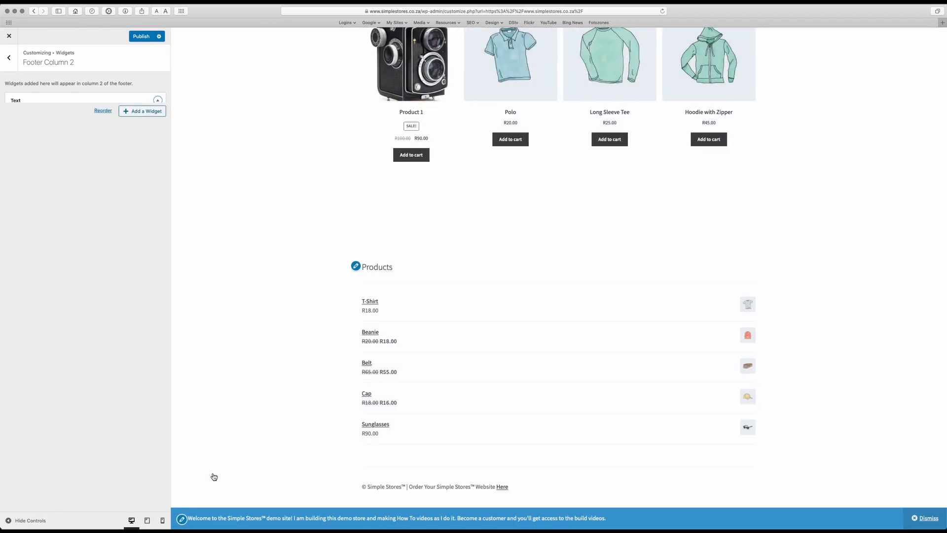
# - Title the Text widget "Arbitrary Text", enter "This is arbitrary Text" as its content and finish editing it
pyautogui.click(54, 126)
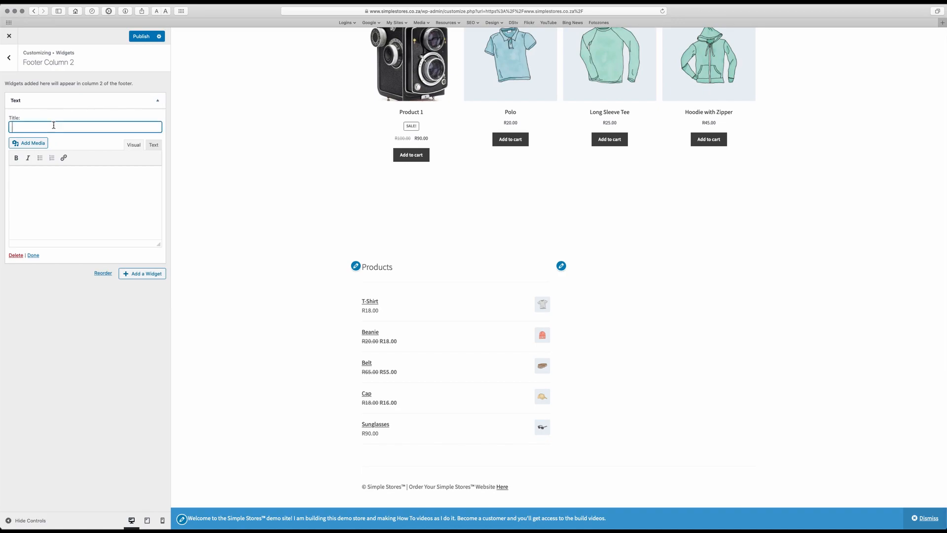
pyautogui.write('Arbitrary Text')
pyautogui.click(42, 193)
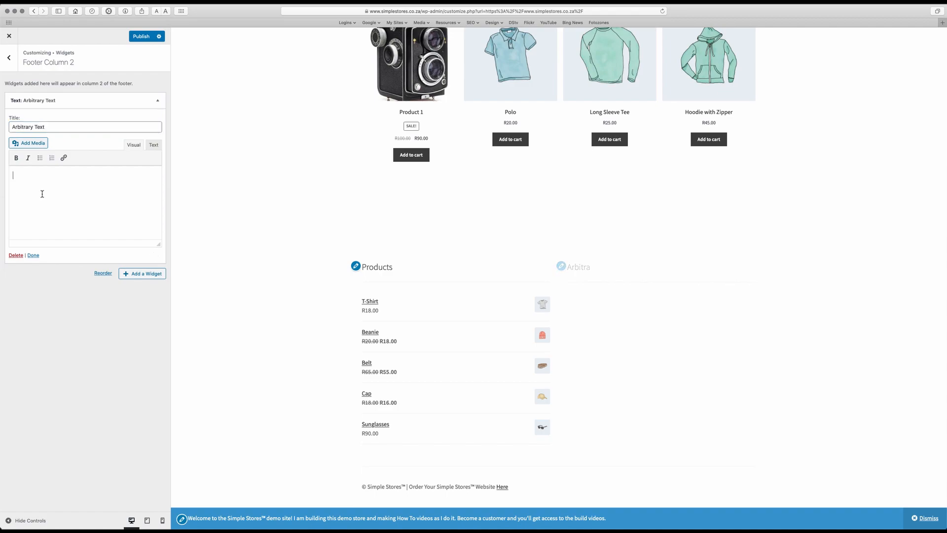
pyautogui.write('This is arbitrary Text')
pyautogui.click(34, 255)
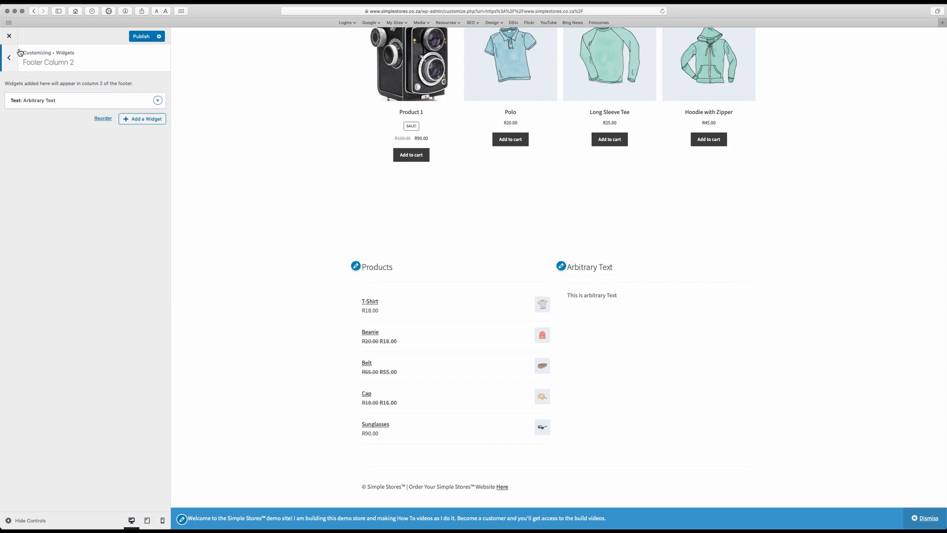
# - Open the Arbitrary Text and Products footer widgets from their edit shortcuts in the preview, and return to the main customizer list
pyautogui.click(561, 266)
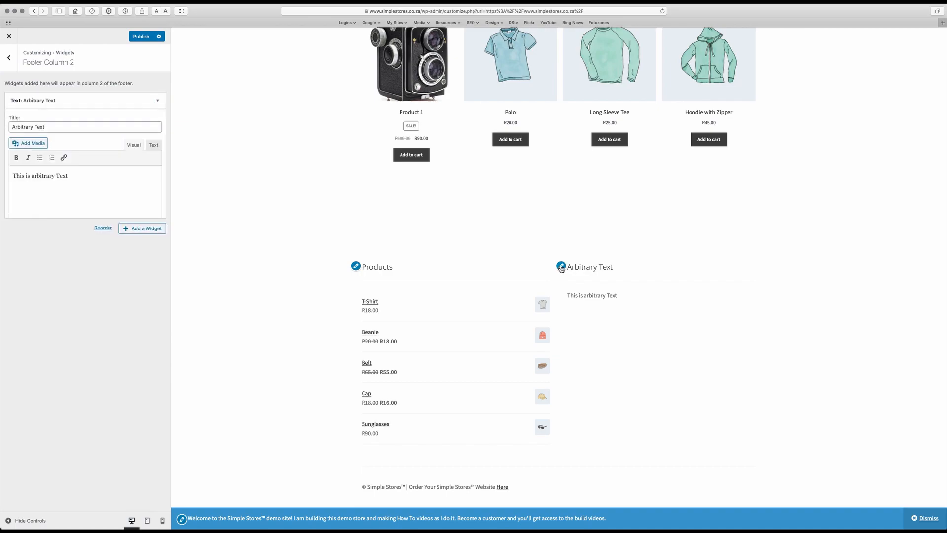
pyautogui.click(356, 269)
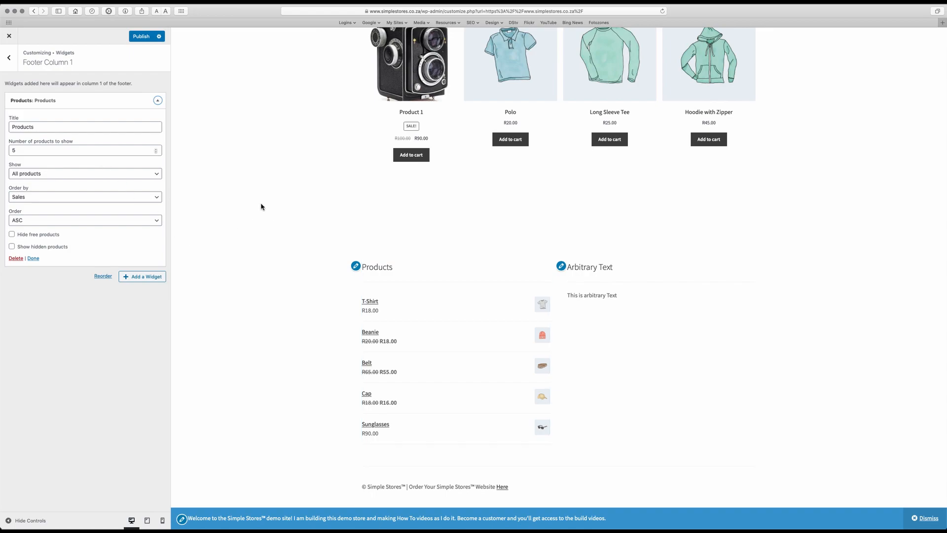
pyautogui.click(9, 58)
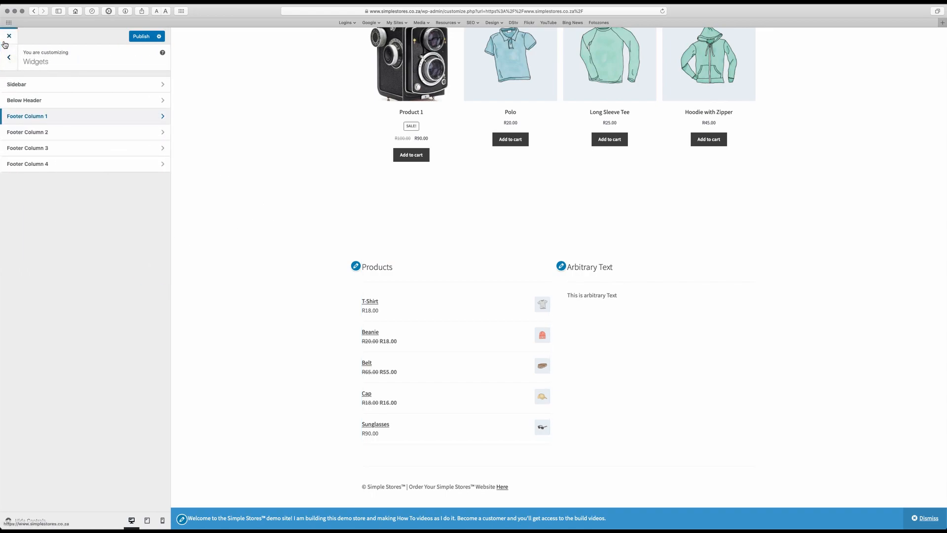
pyautogui.click(9, 58)
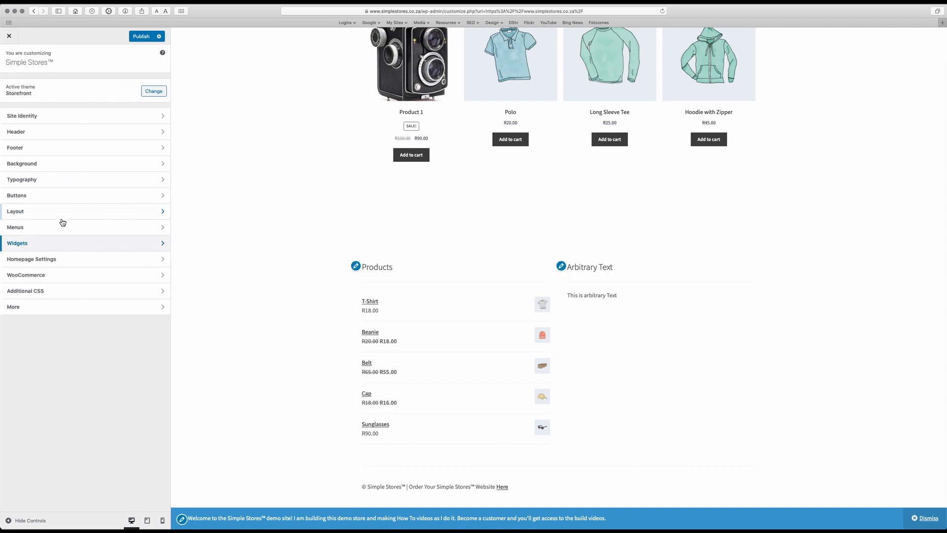
# - Review the Homepage Settings, keeping the page named Homepage selected as the static homepage
pyautogui.click(66, 261)
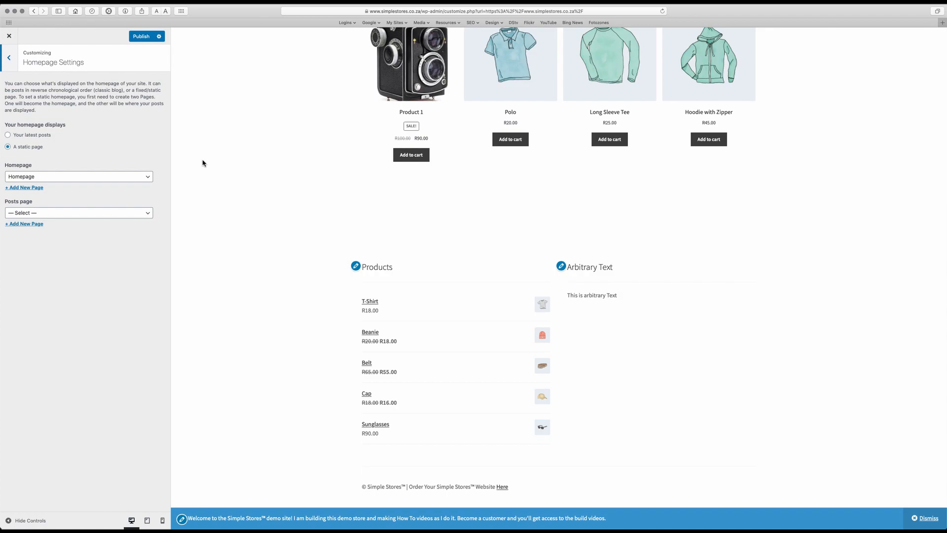
pyautogui.scroll(1, 265, 135)
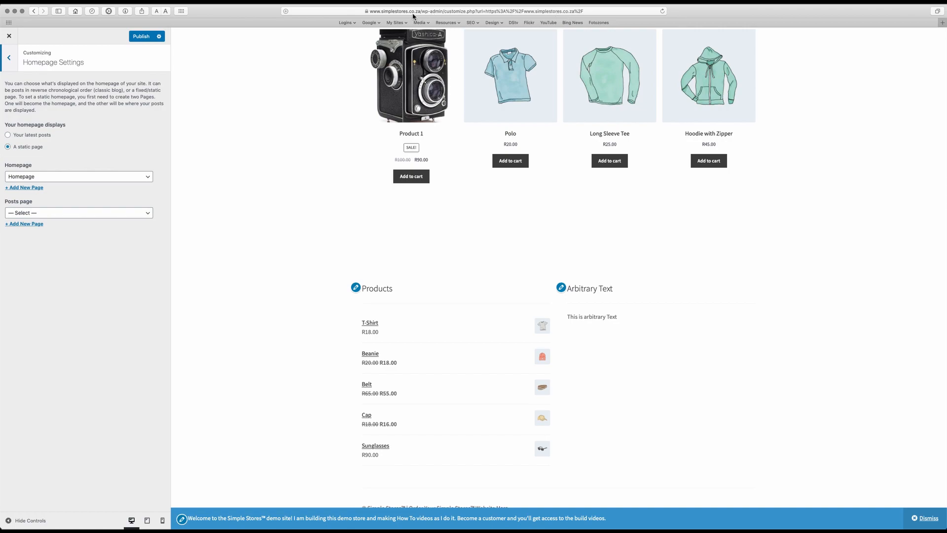
pyautogui.click(103, 181)
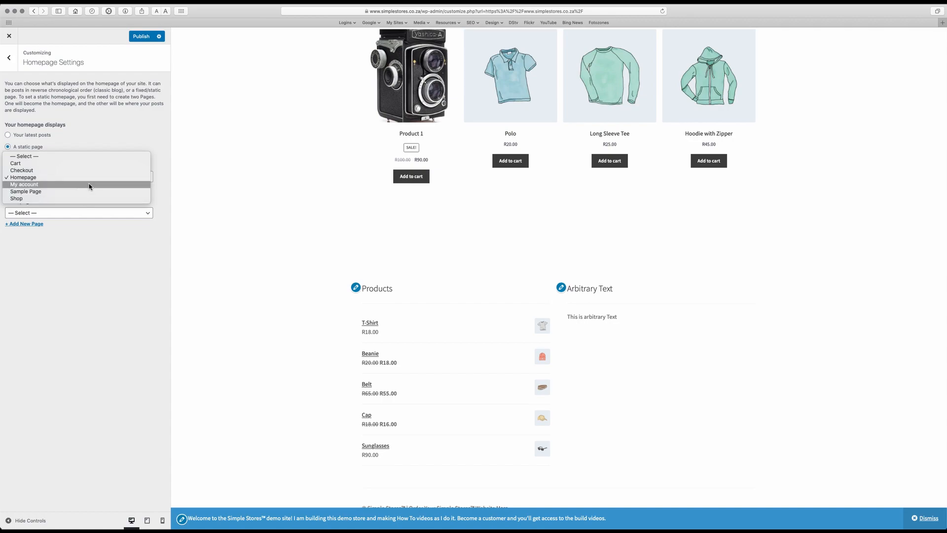
pyautogui.click(87, 178)
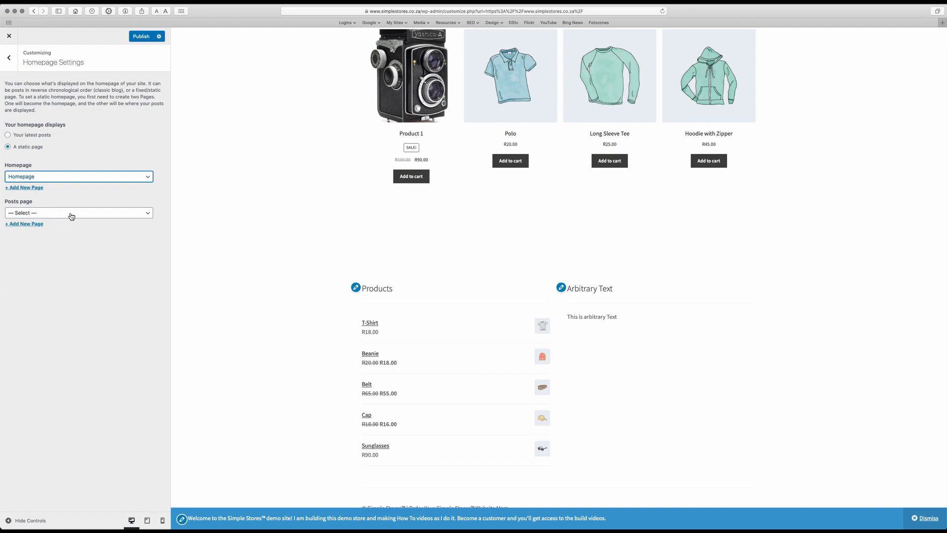
pyautogui.click(11, 60)
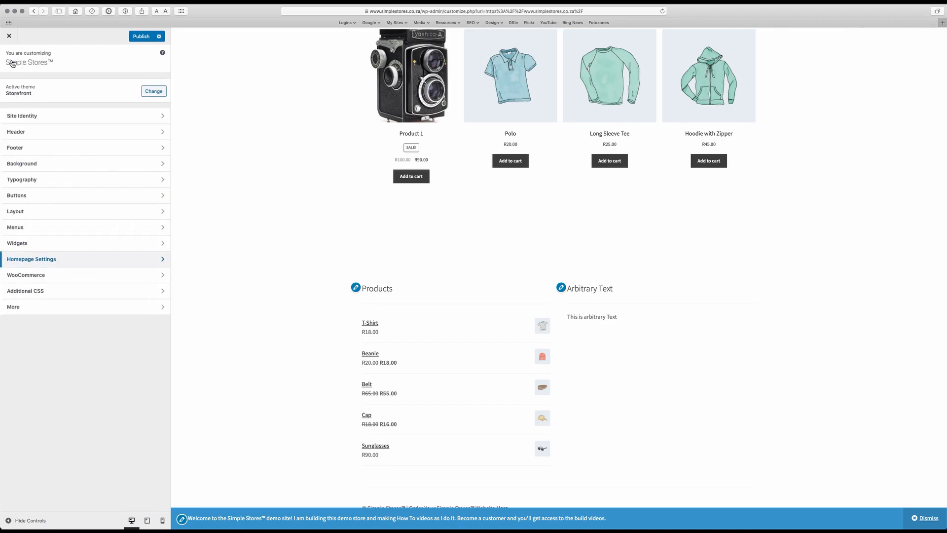
# - Open the WooCommerce settings and look over the Shop page preview down to the footer widgets
pyautogui.click(66, 279)
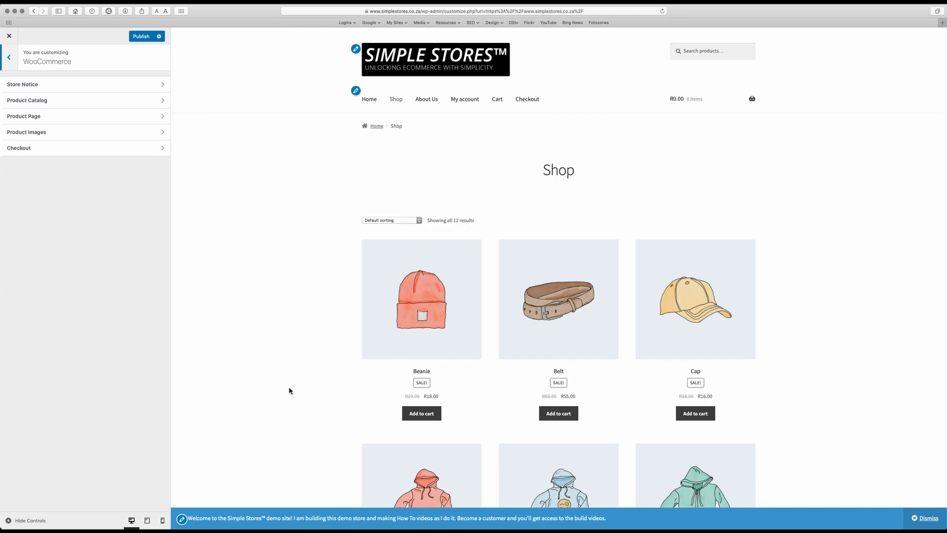
pyautogui.scroll(-5, 289, 391)
pyautogui.scroll(-10, 290, 391)
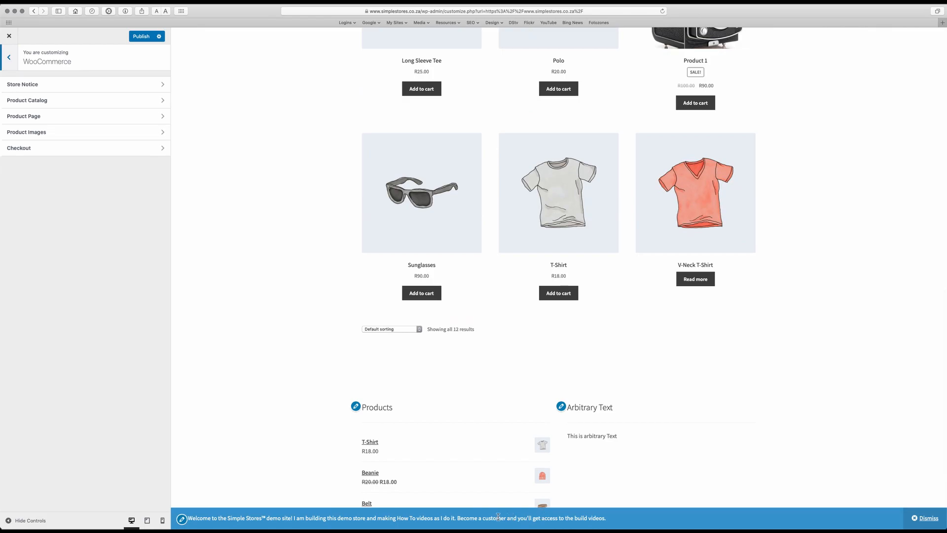
pyautogui.scroll(15, 307, 376)
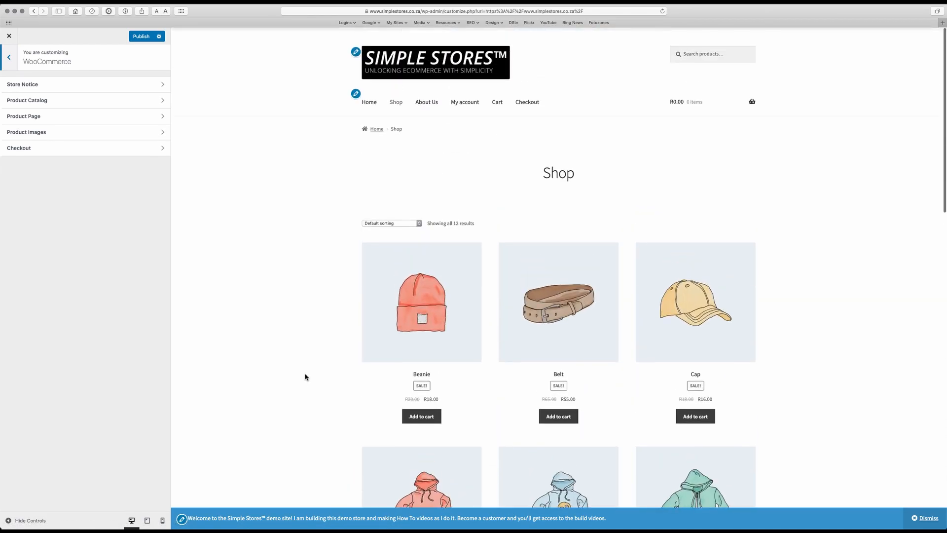
# - Disable the store notice, check the Shop page preview without it, and enable the notice again
pyautogui.click(50, 88)
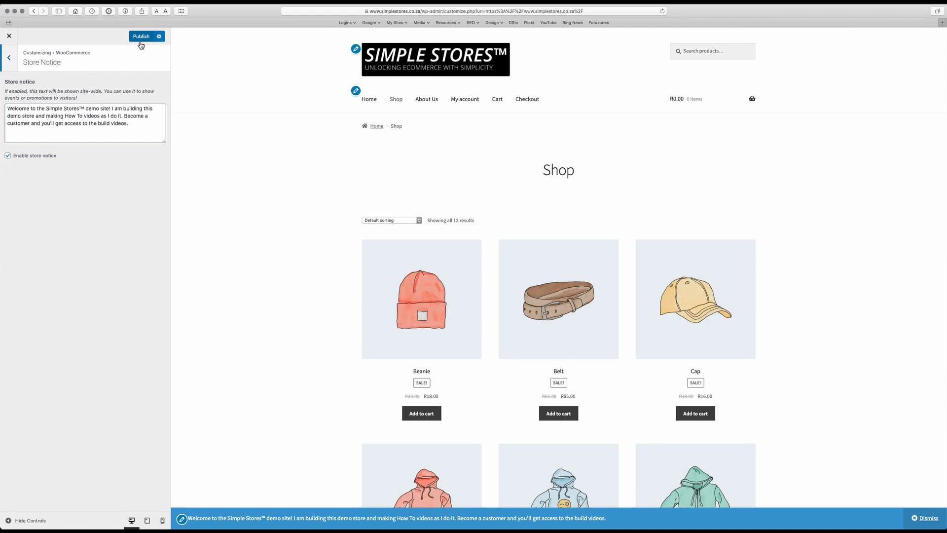
pyautogui.click(9, 157)
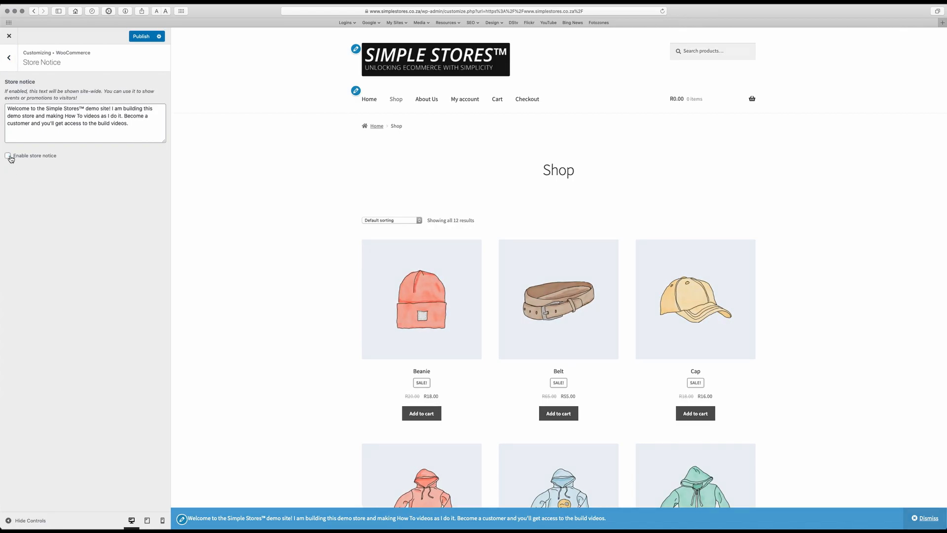
pyautogui.scroll(-10, 314, 457)
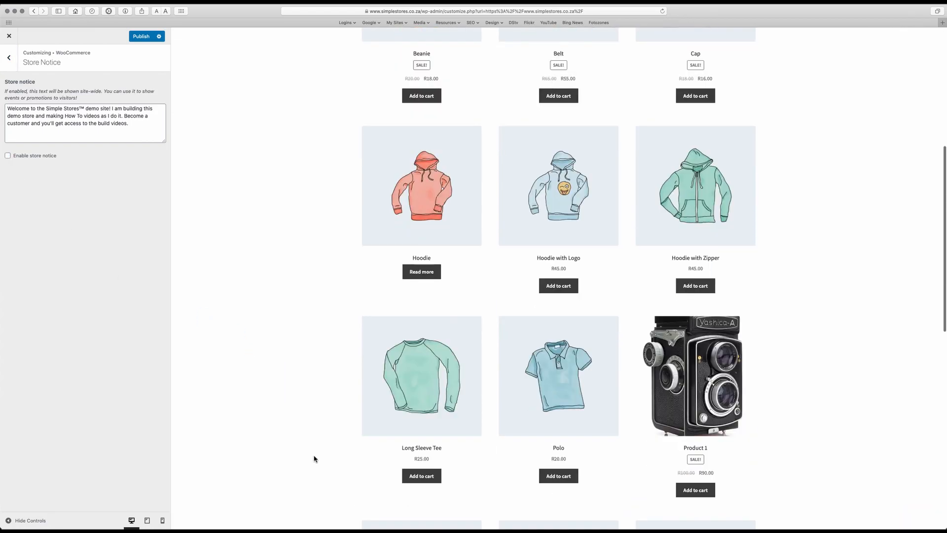
pyautogui.scroll(4, 313, 457)
pyautogui.click(8, 158)
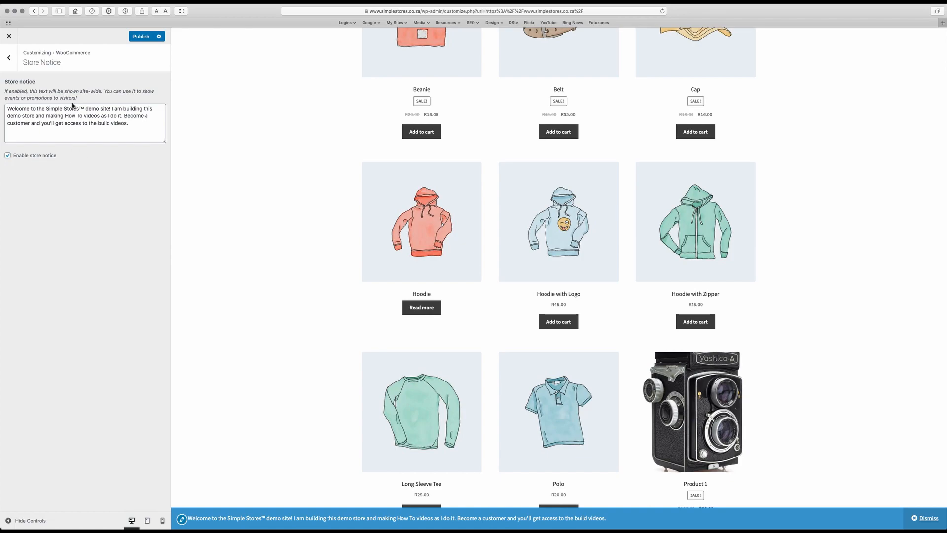
pyautogui.click(13, 65)
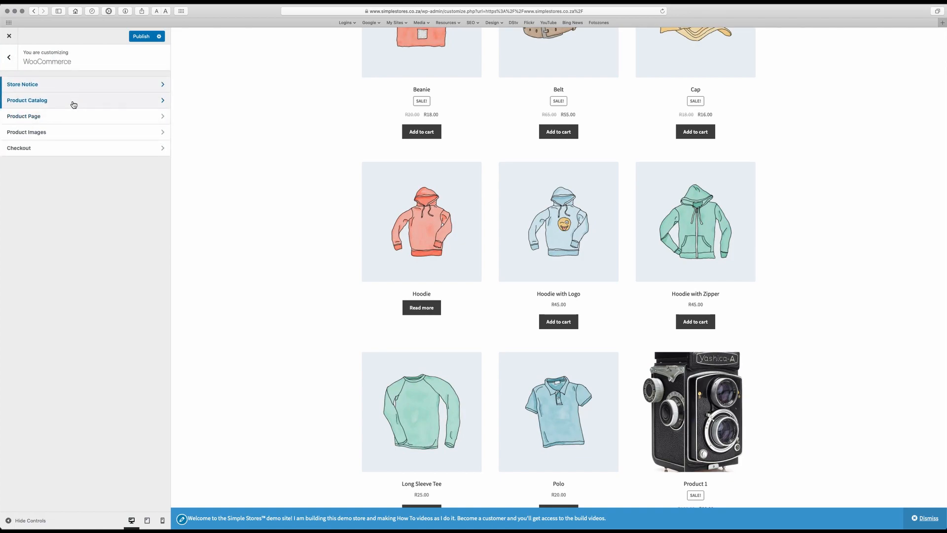
# - Set the Shop page display to Show categories in the Product Catalog settings and check the Shop preview
pyautogui.click(73, 104)
pyautogui.scroll(3, 314, 147)
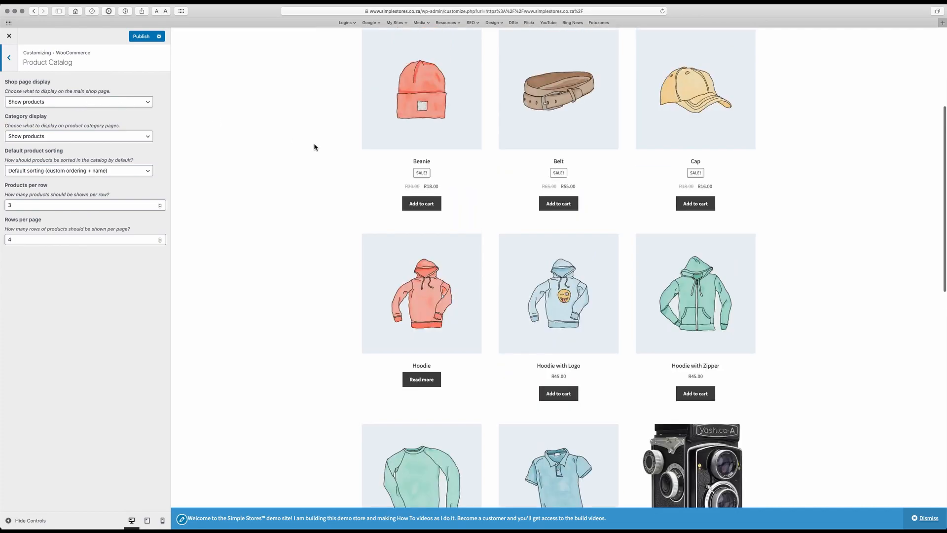
pyautogui.scroll(5, 314, 147)
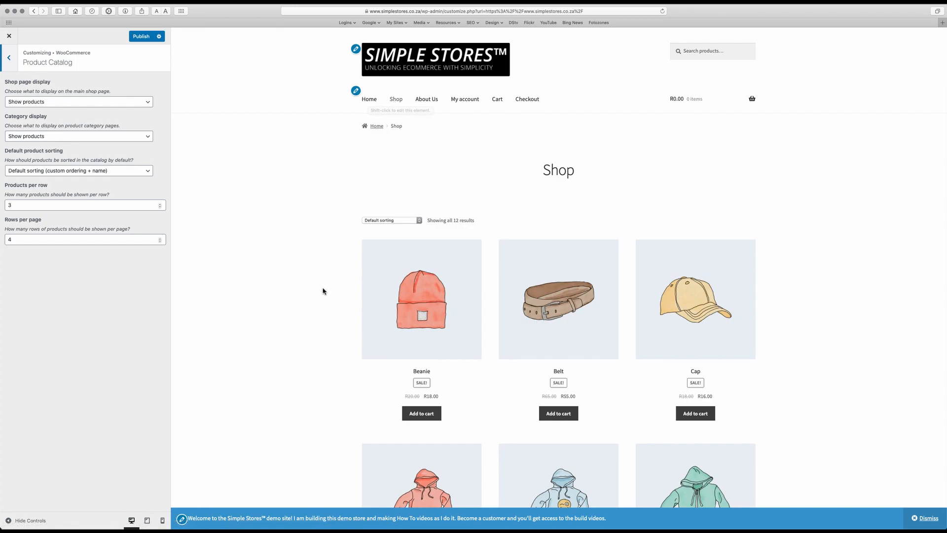
pyautogui.scroll(-2, 324, 292)
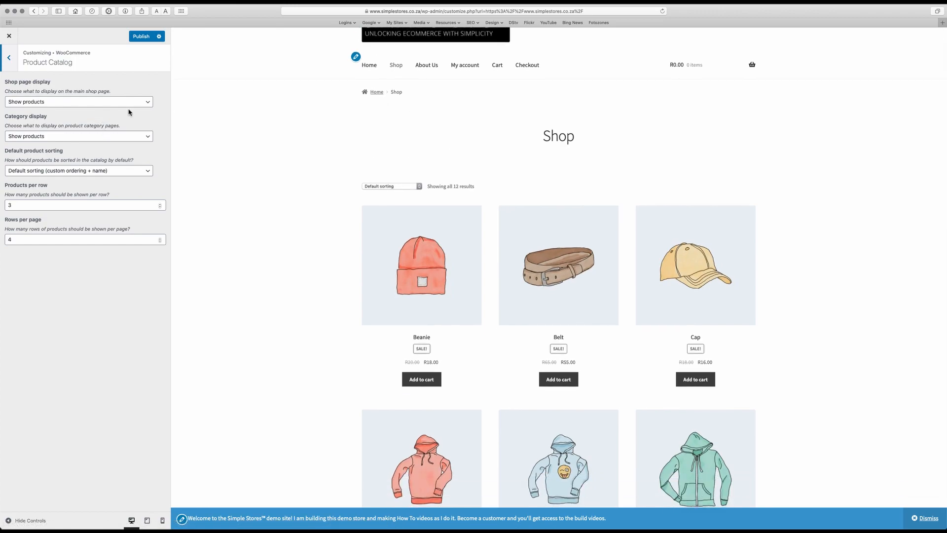
pyautogui.scroll(-5, 274, 351)
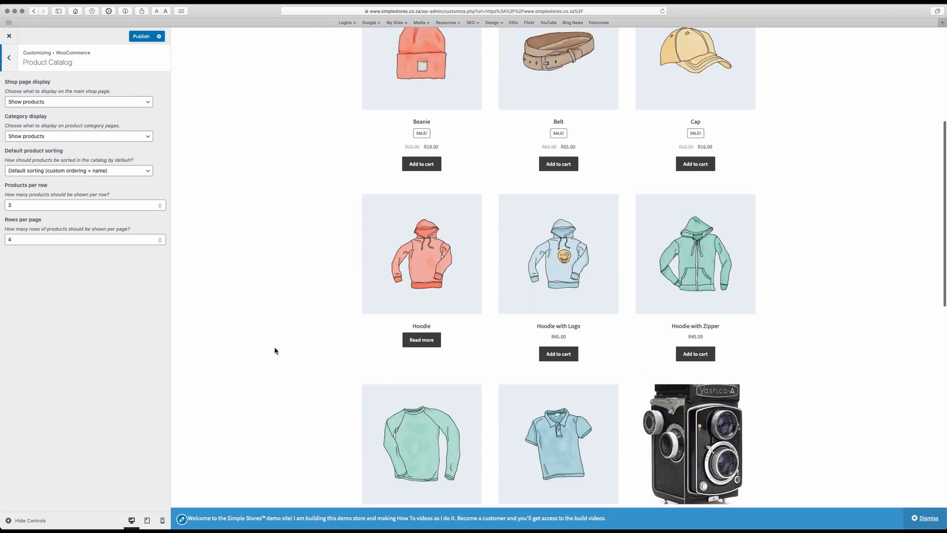
pyautogui.scroll(5, 275, 350)
pyautogui.click(105, 103)
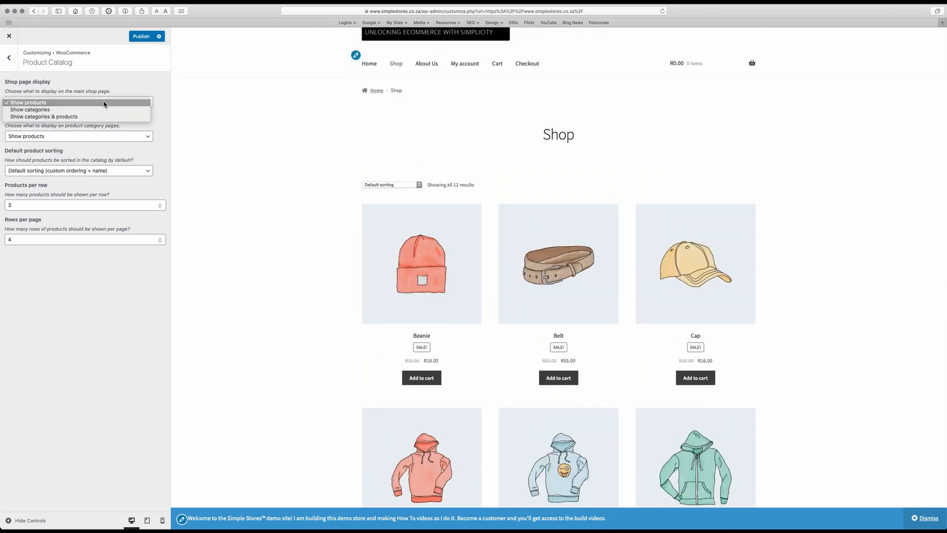
pyautogui.click(73, 112)
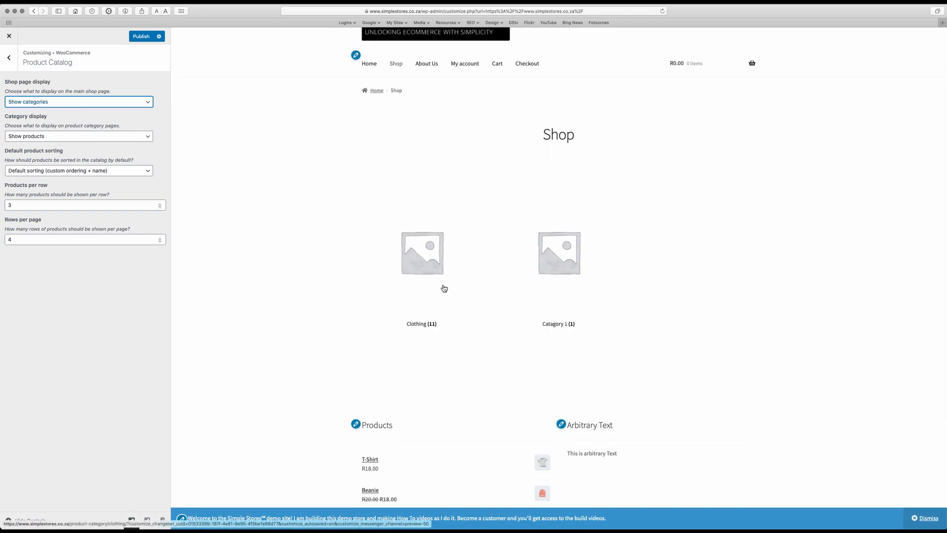
pyautogui.scroll(2, 477, 274)
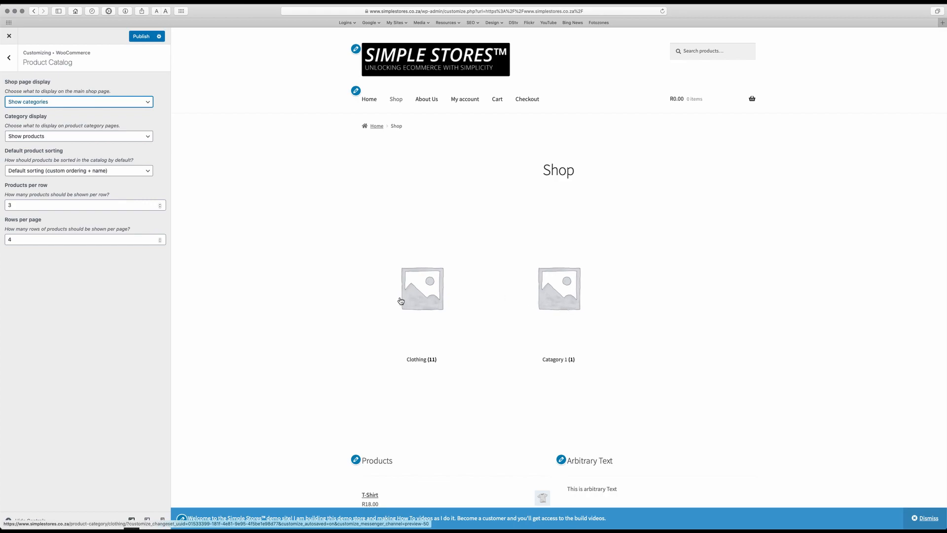
# - Open the Clothing category page in the Shop preview
pyautogui.click(418, 288)
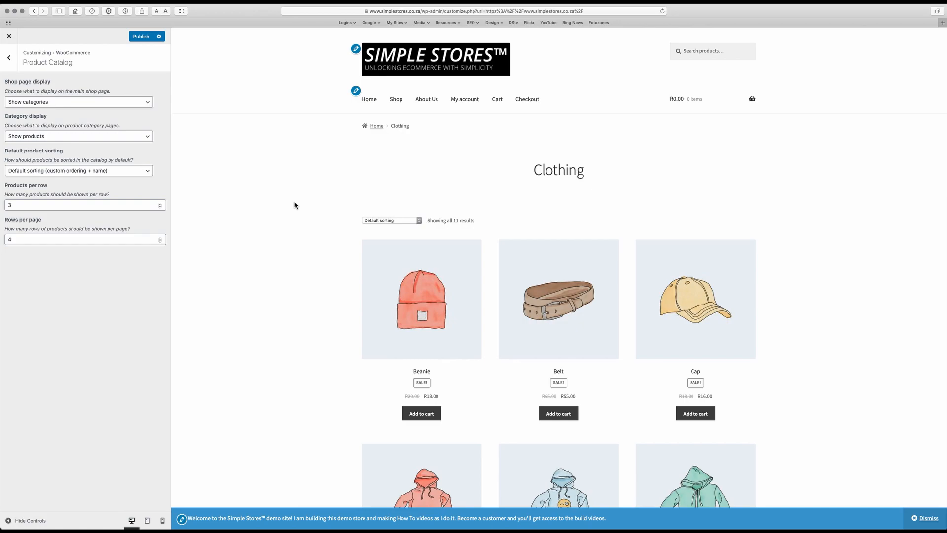
# - Try Show categories & products as the Shop page display, look over the Clothing preview, and restore Show categories
pyautogui.click(134, 103)
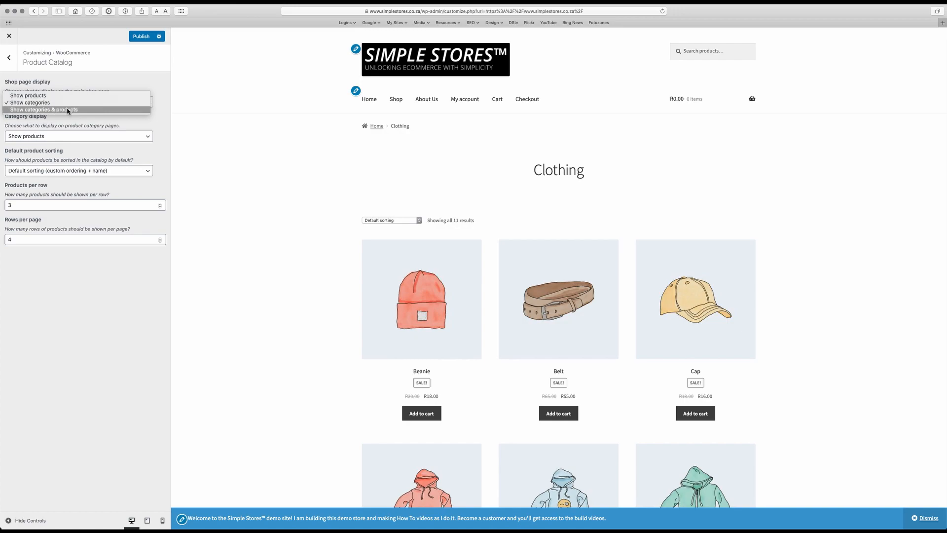
pyautogui.click(82, 110)
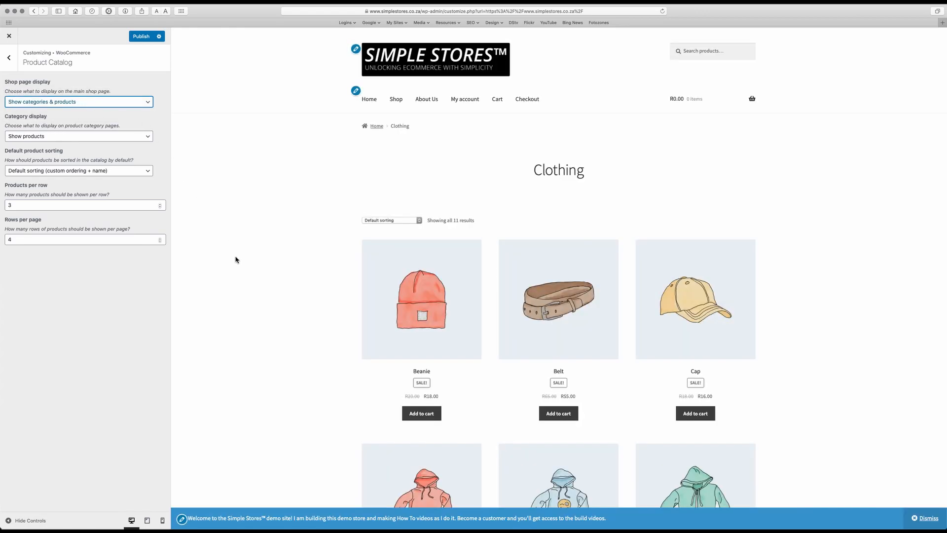
pyautogui.scroll(-10, 235, 260)
pyautogui.scroll(-3, 236, 260)
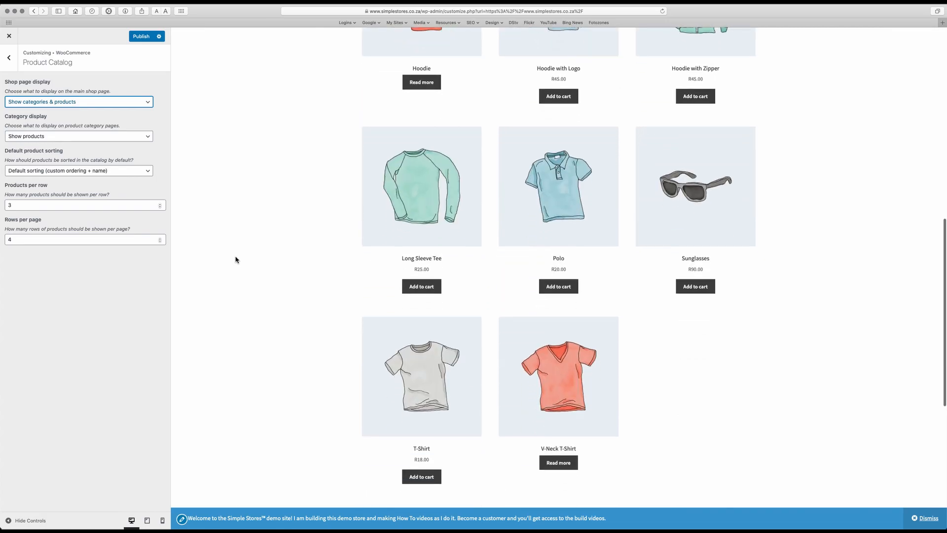
pyautogui.scroll(9, 234, 258)
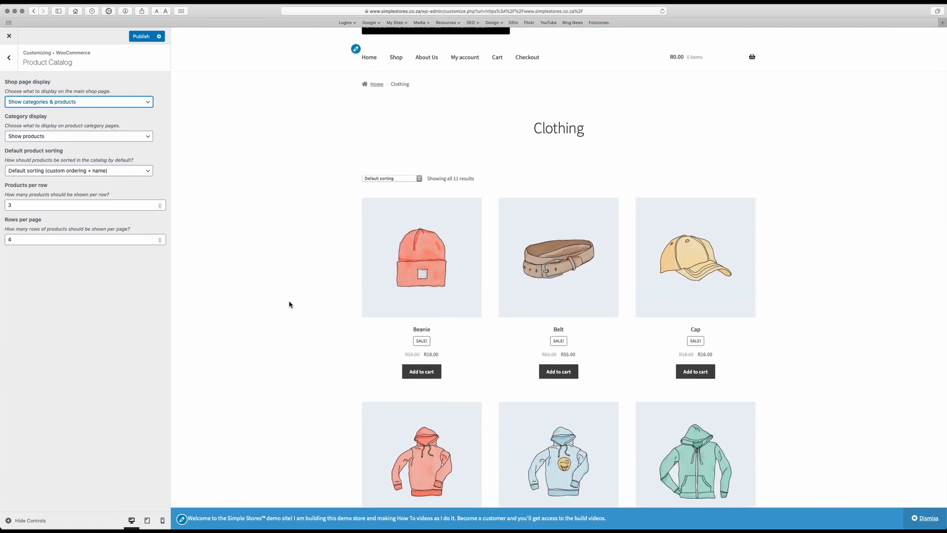
pyautogui.scroll(-8, 290, 304)
pyautogui.scroll(-8, 290, 304)
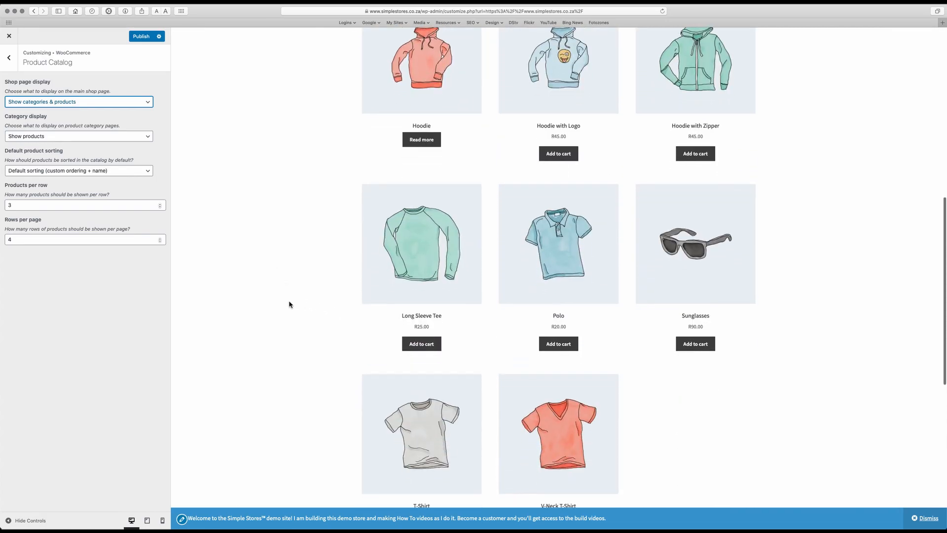
pyautogui.scroll(15, 289, 304)
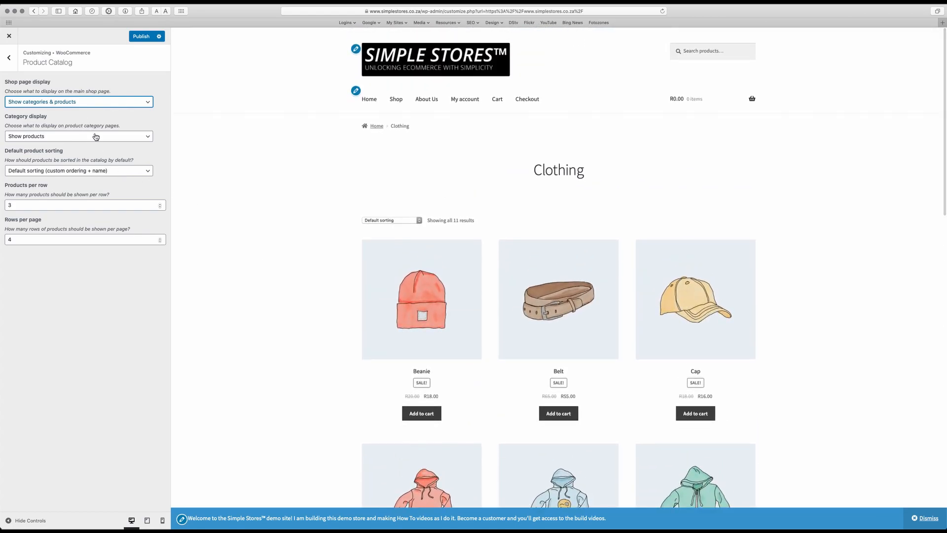
pyautogui.click(117, 104)
pyautogui.click(79, 95)
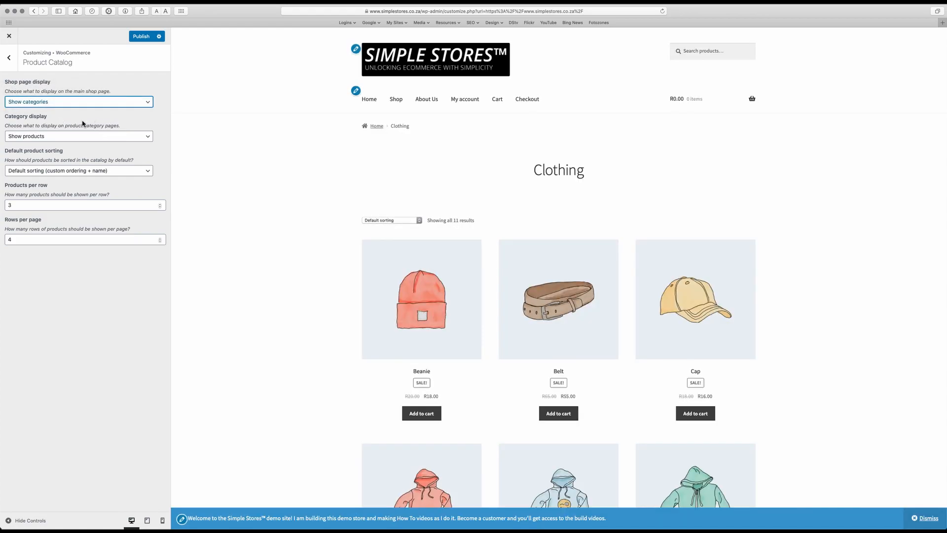
# - Review the Category display options, keeping Show products selected
pyautogui.click(105, 140)
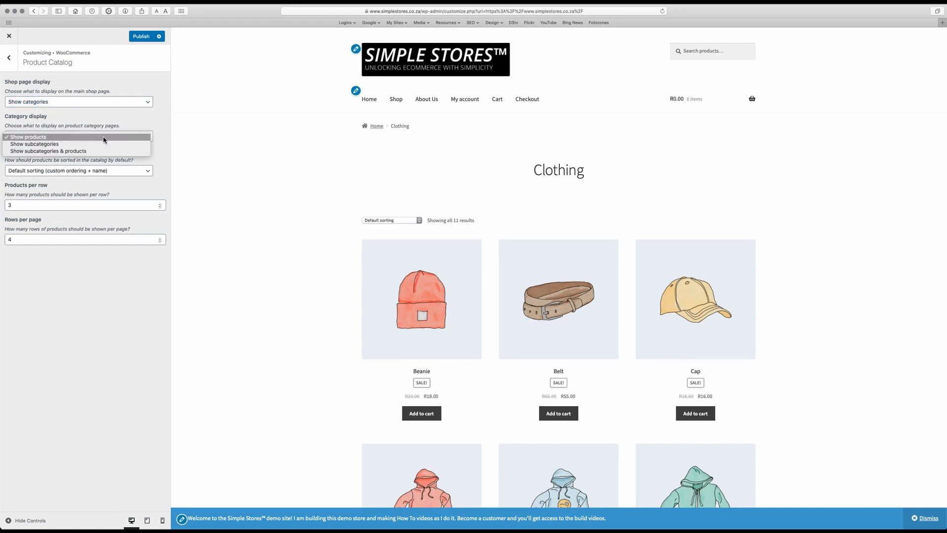
pyautogui.click(131, 129)
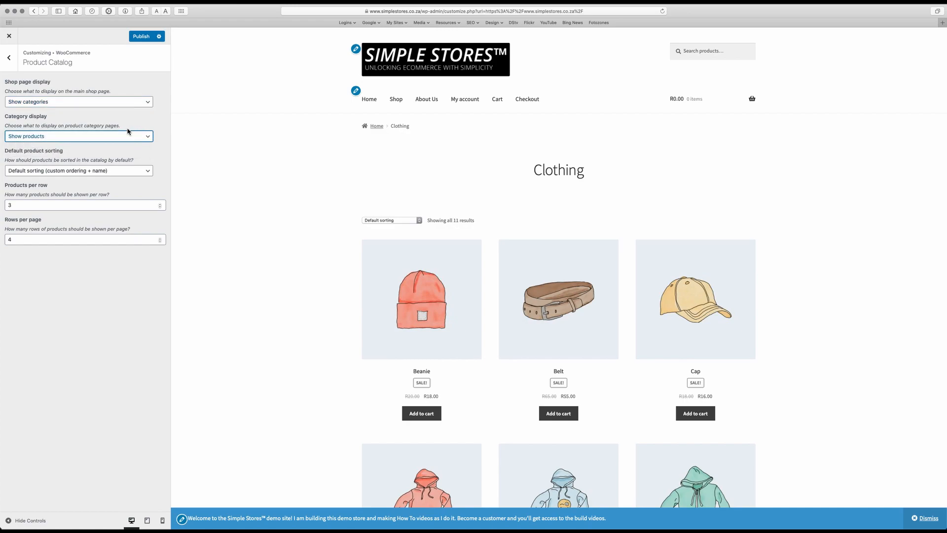
pyautogui.click(127, 136)
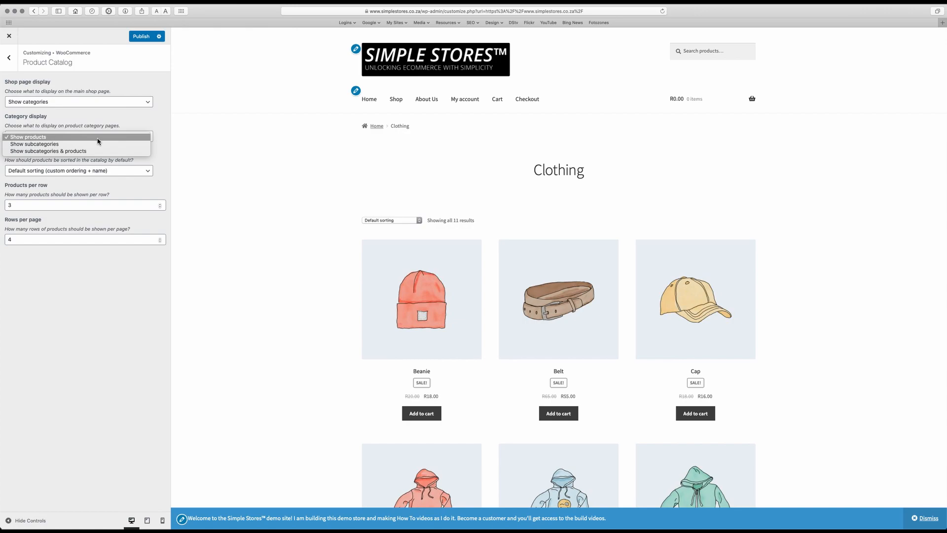
pyautogui.click(139, 127)
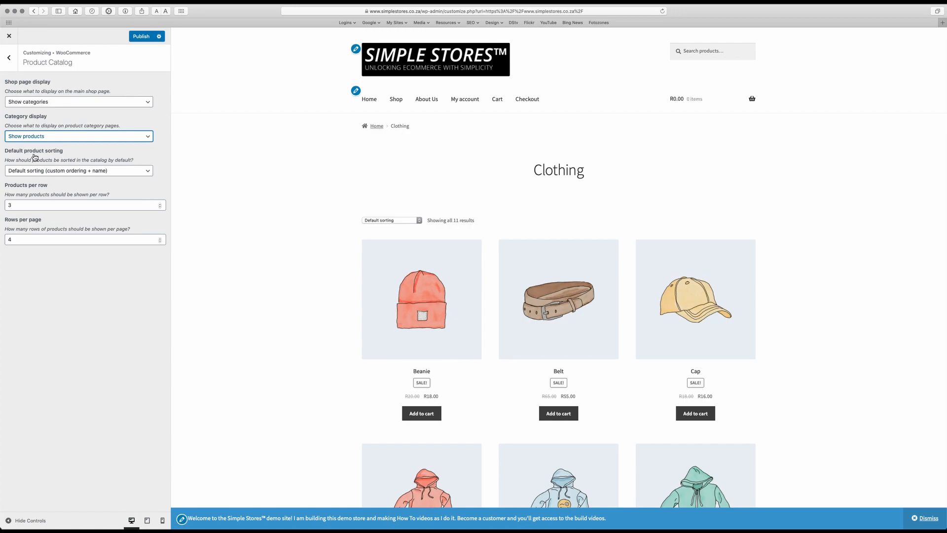
# - Review the Default product sorting options, keeping Default sorting (custom ordering + name), and examine the product order in the Clothing preview
pyautogui.click(132, 172)
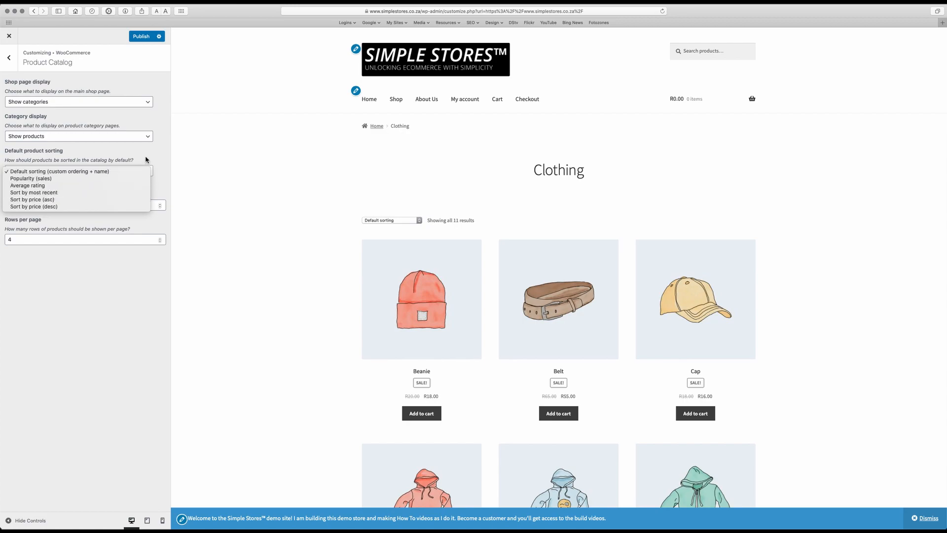
pyautogui.click(125, 172)
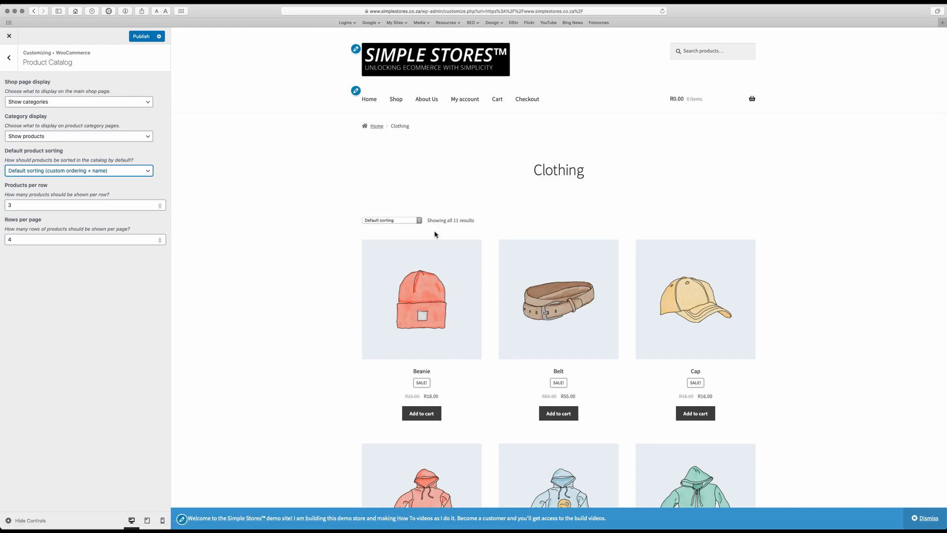
pyautogui.scroll(-5, 290, 300)
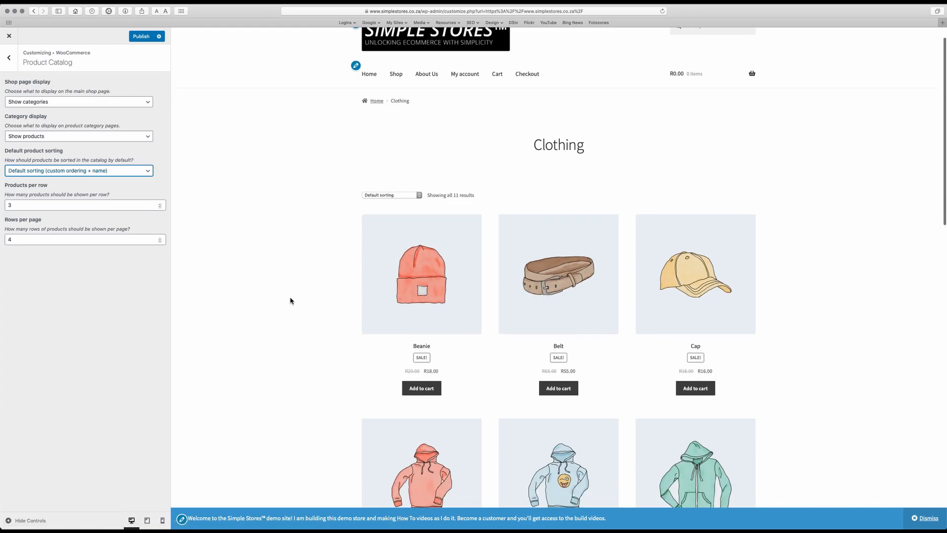
pyautogui.scroll(-10, 291, 300)
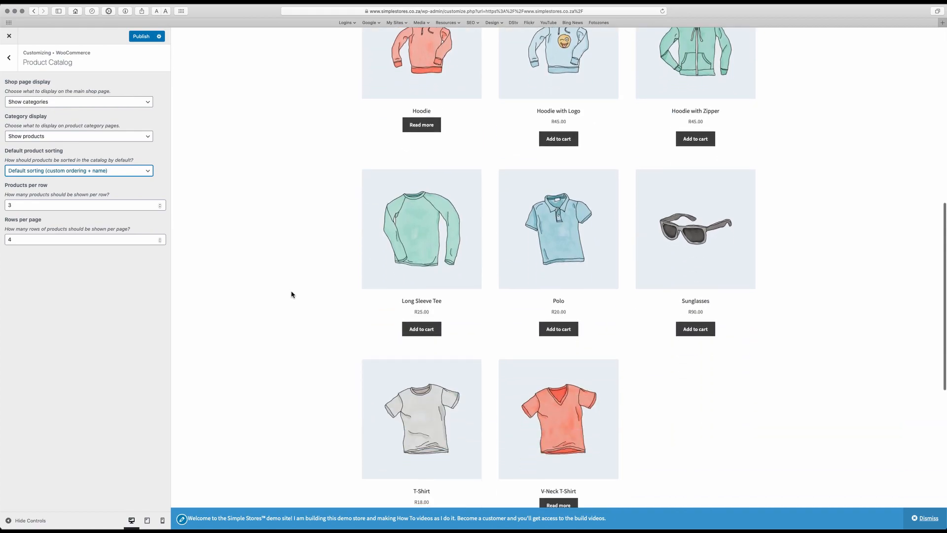
pyautogui.scroll(1, 328, 374)
pyautogui.scroll(-2, 331, 345)
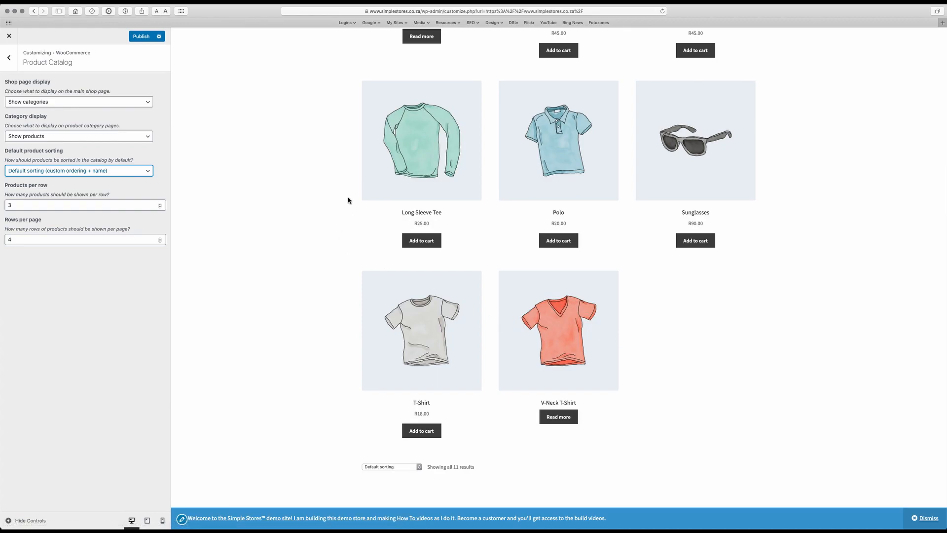
pyautogui.scroll(12, 349, 193)
pyautogui.scroll(3, 348, 200)
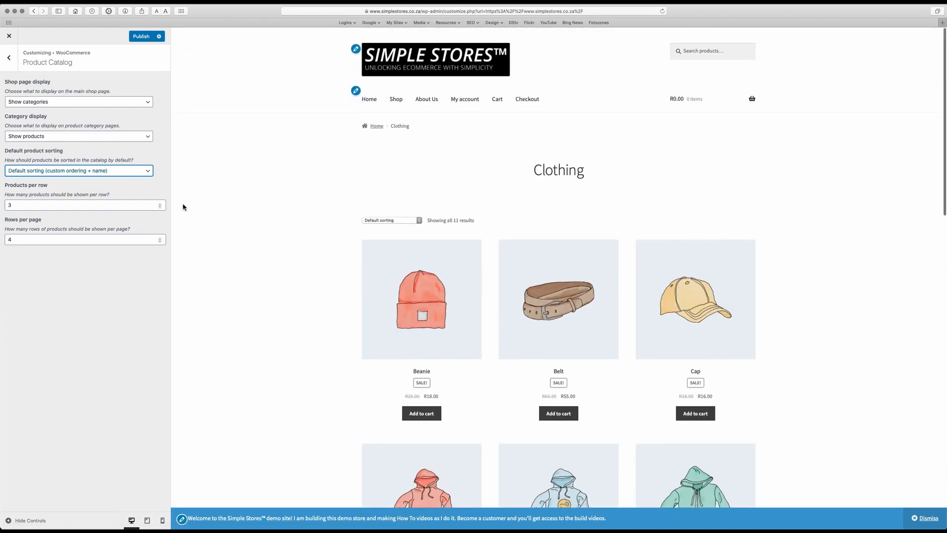
# - Set Products per row to 4 and check the product grid in the Clothing preview
pyautogui.click(160, 204)
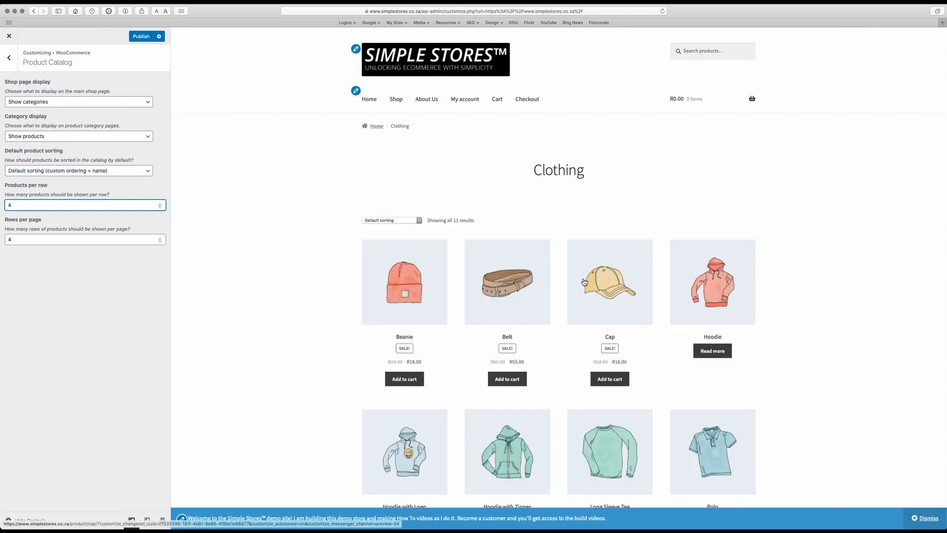
pyautogui.scroll(-8, 337, 334)
pyautogui.scroll(4, 338, 334)
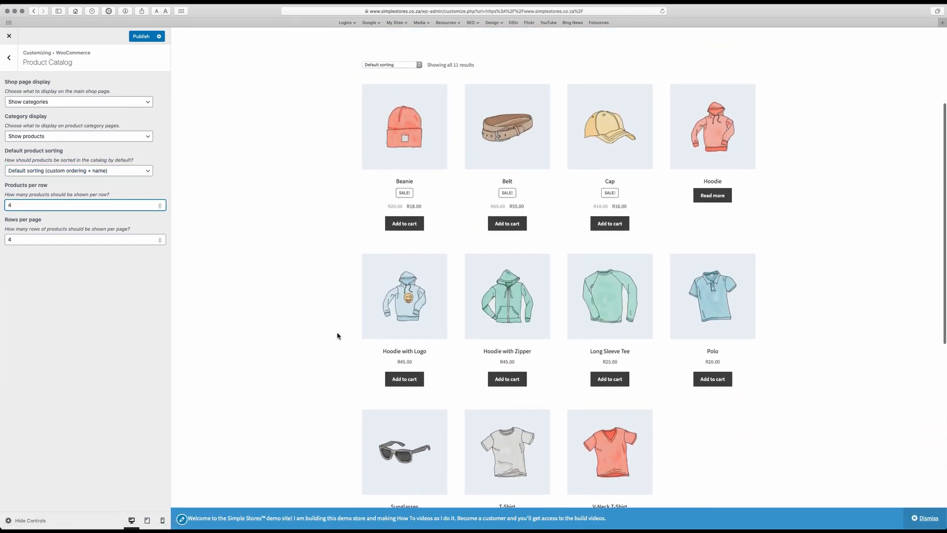
pyautogui.scroll(-2, 353, 262)
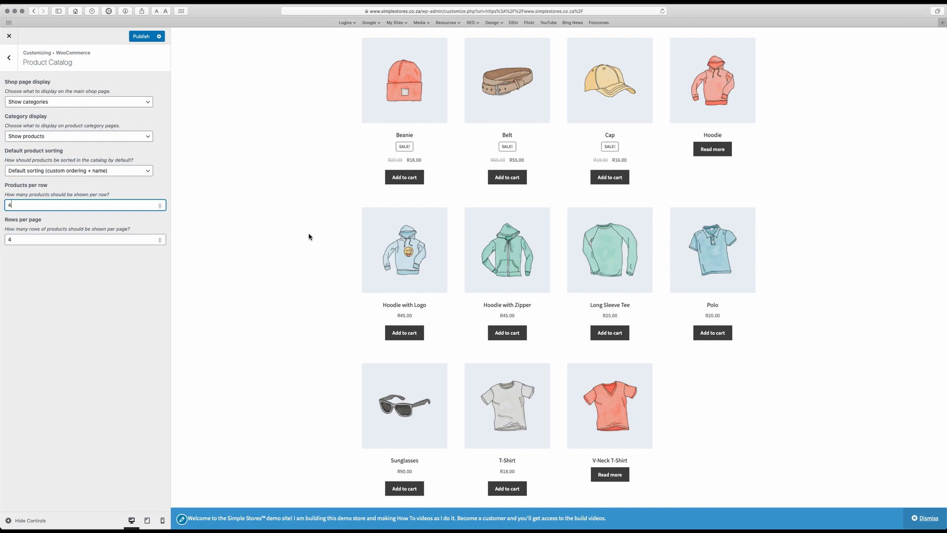
pyautogui.scroll(4, 309, 236)
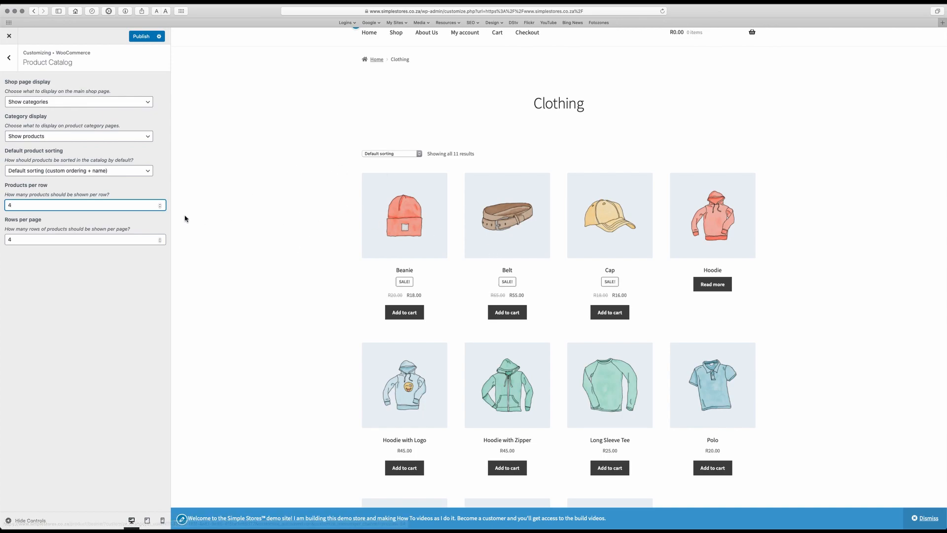
# - Try 6 products per row in the Clothing preview and reduce Products per row to 2
pyautogui.click(161, 203)
pyautogui.click(161, 203)
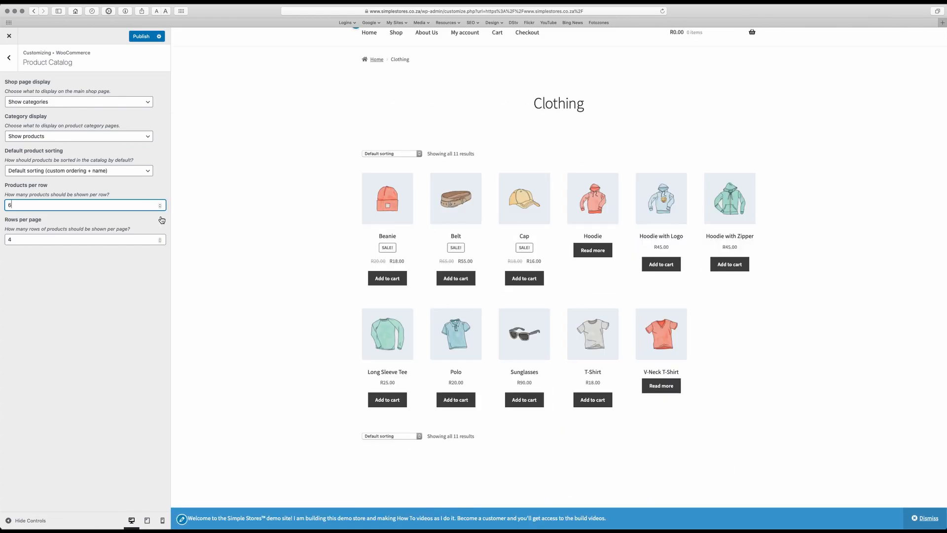
pyautogui.click(160, 207)
pyautogui.click(160, 207)
pyautogui.click(160, 207)
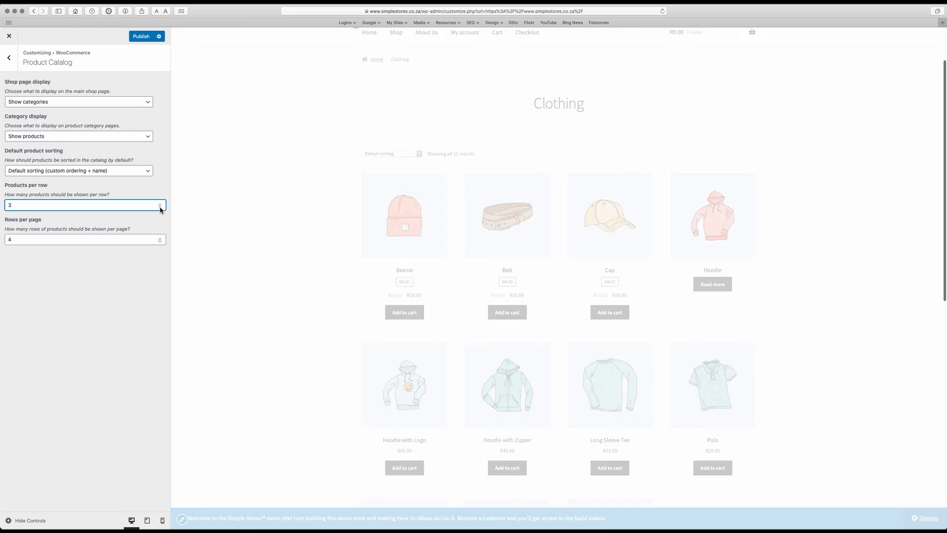
pyautogui.click(160, 207)
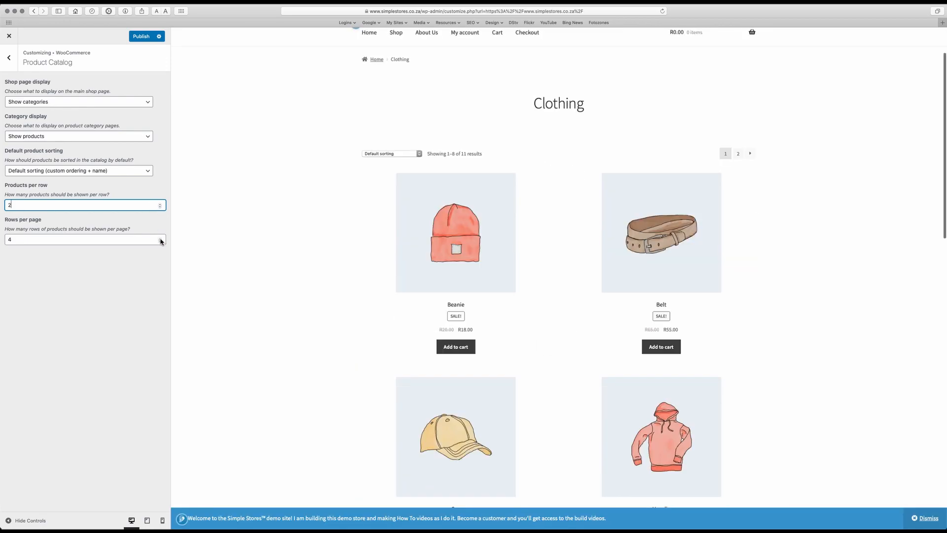
# - Set Rows per page to 3 and open page 2 of the Clothing category in the preview
pyautogui.click(160, 242)
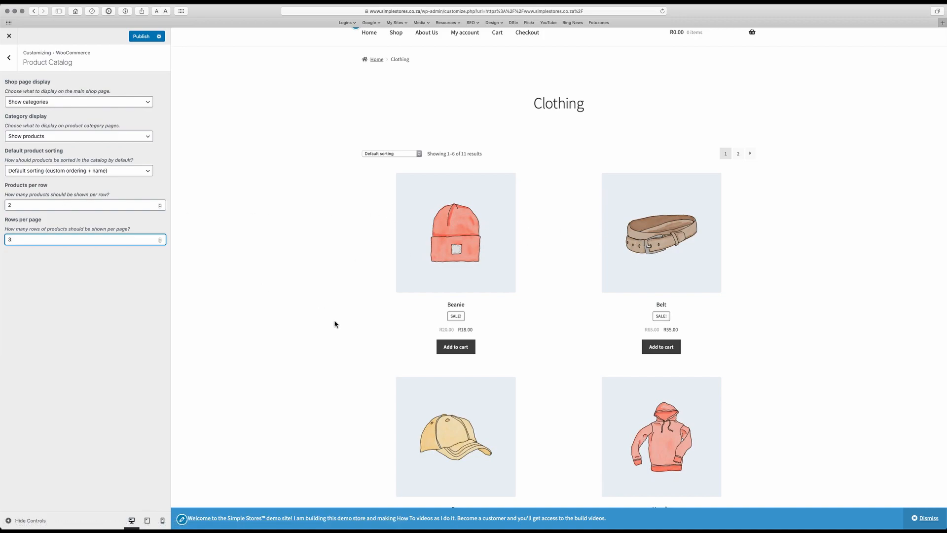
pyautogui.scroll(-5, 334, 323)
pyautogui.scroll(5, 335, 324)
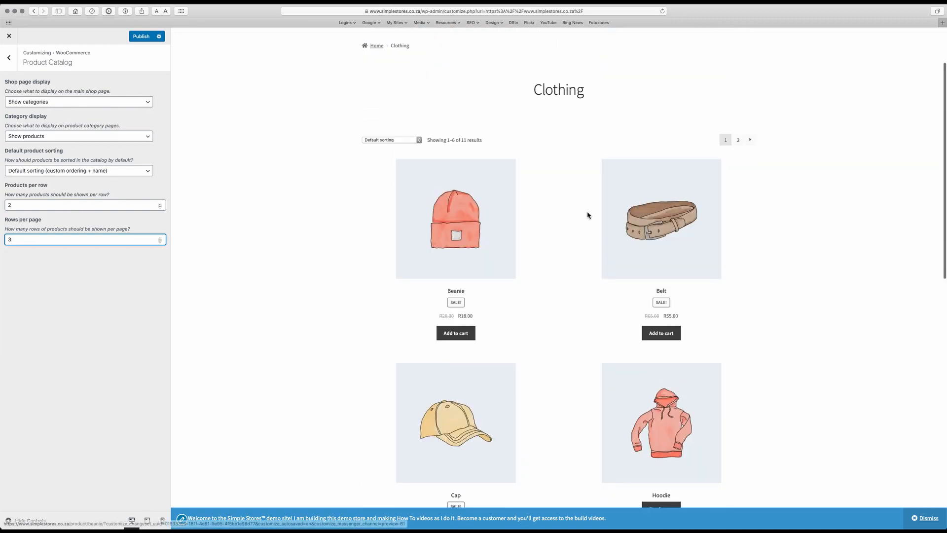
pyautogui.click(741, 141)
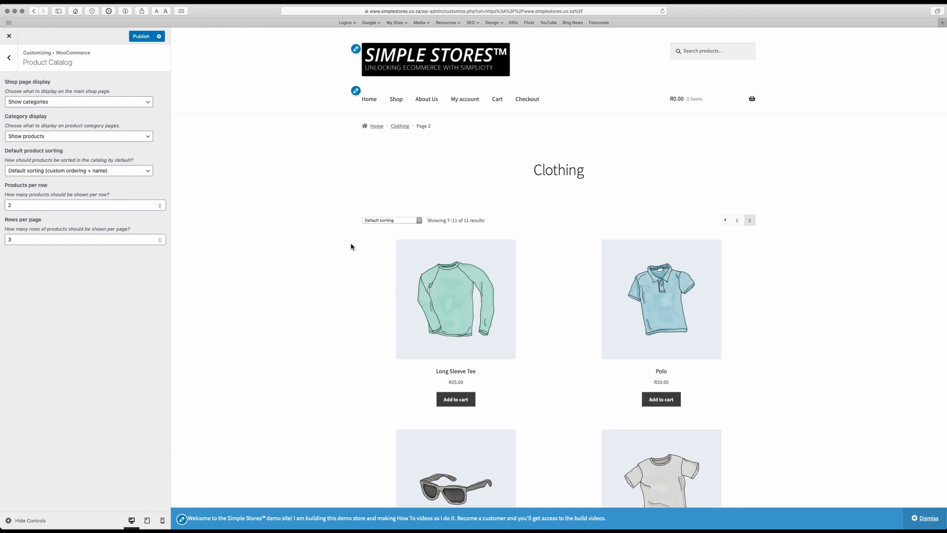
# - Open the WooCommerce Product Page settings and look over the Long Sleeve Tee product page in the preview
pyautogui.click(14, 59)
pyautogui.click(26, 117)
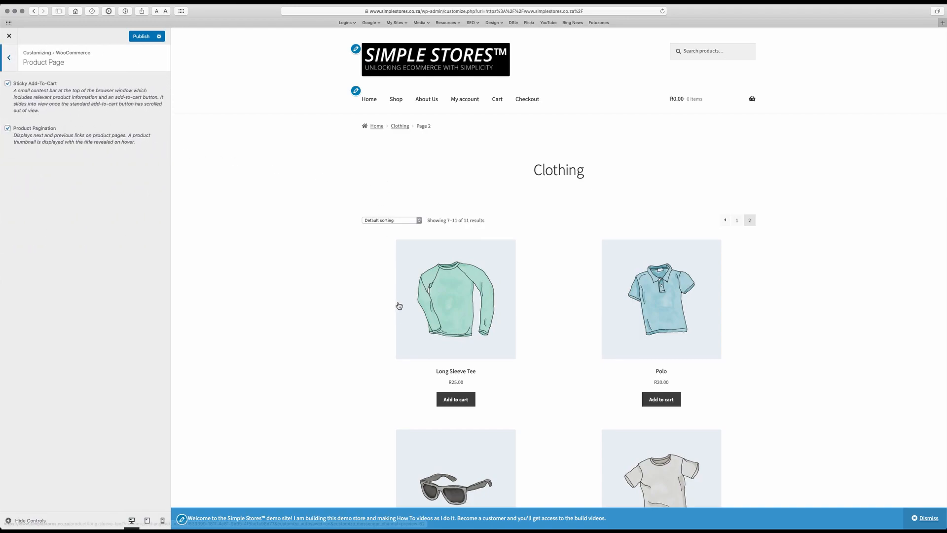
pyautogui.click(456, 374)
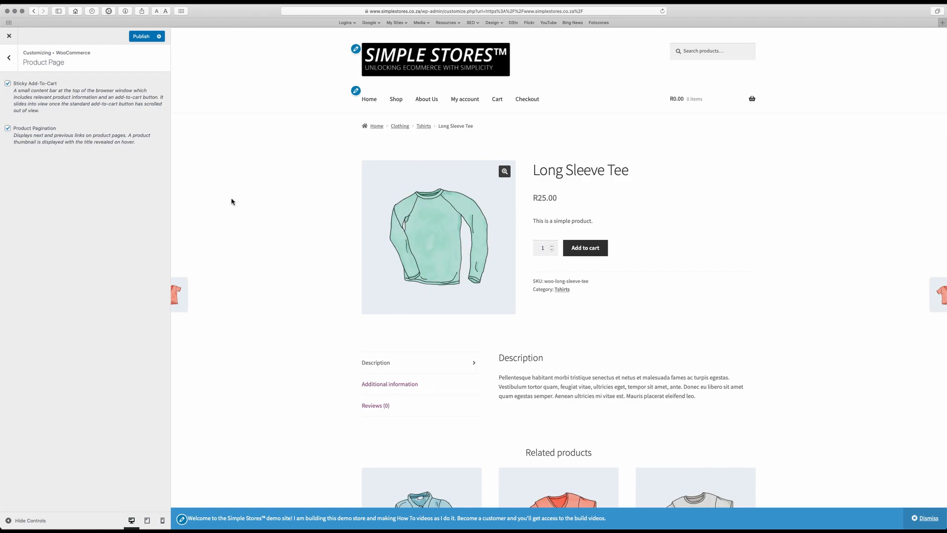
pyautogui.scroll(-6, 255, 236)
pyautogui.scroll(-3, 256, 235)
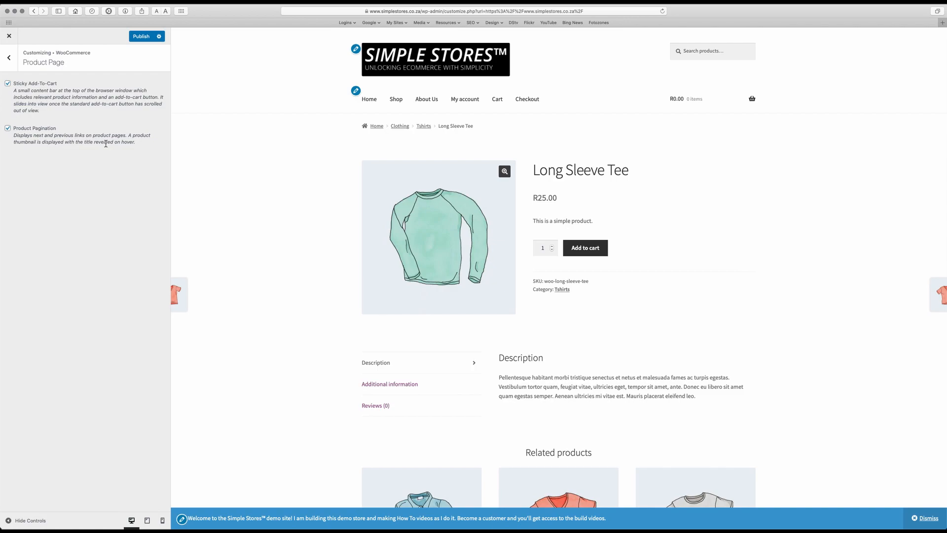
# - Check the previous and next product links, toggle Product Pagination off and on again, and return to the WooCommerce settings
pyautogui.moveTo(190, 296)
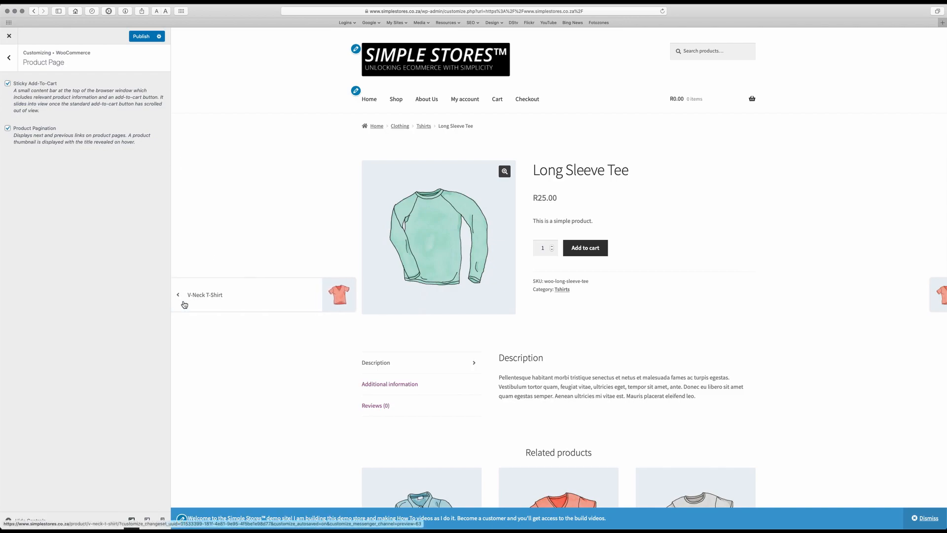
pyautogui.moveTo(933, 301)
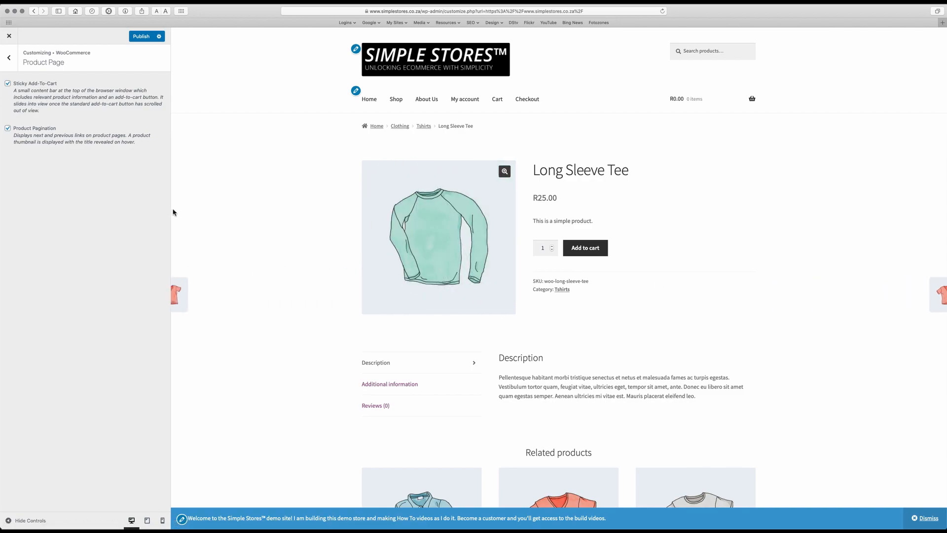
pyautogui.click(8, 129)
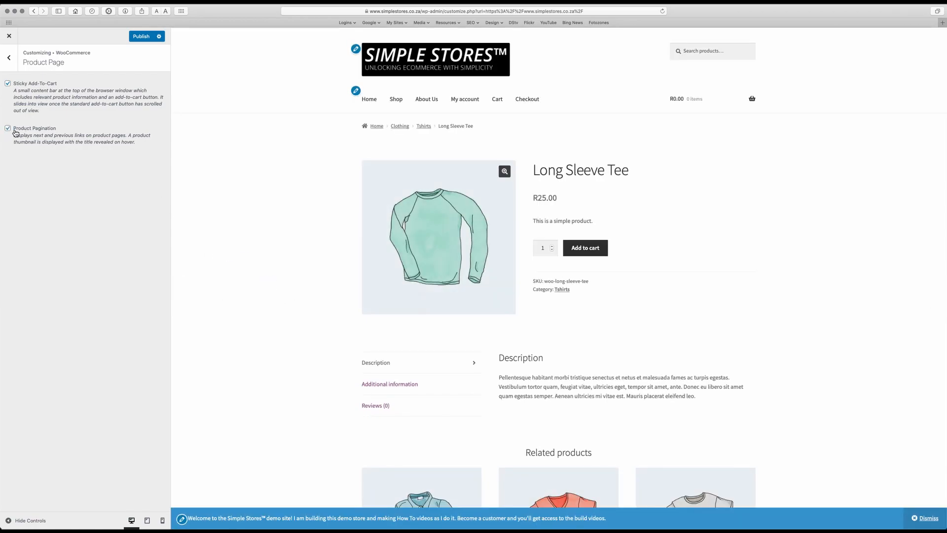
pyautogui.click(9, 59)
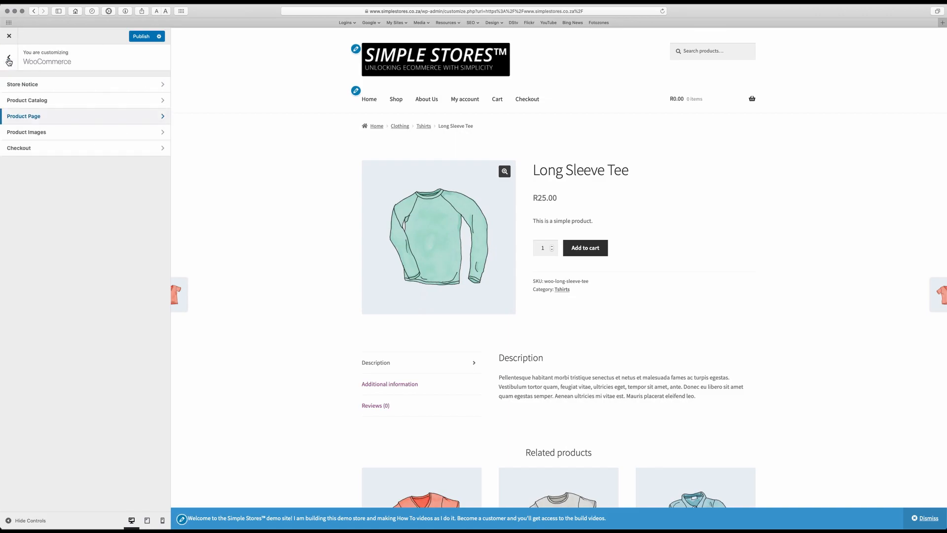
# - Open the WooCommerce Product Images settings and bring up the homepage's New In and Fan Favorites products in the preview
pyautogui.click(48, 133)
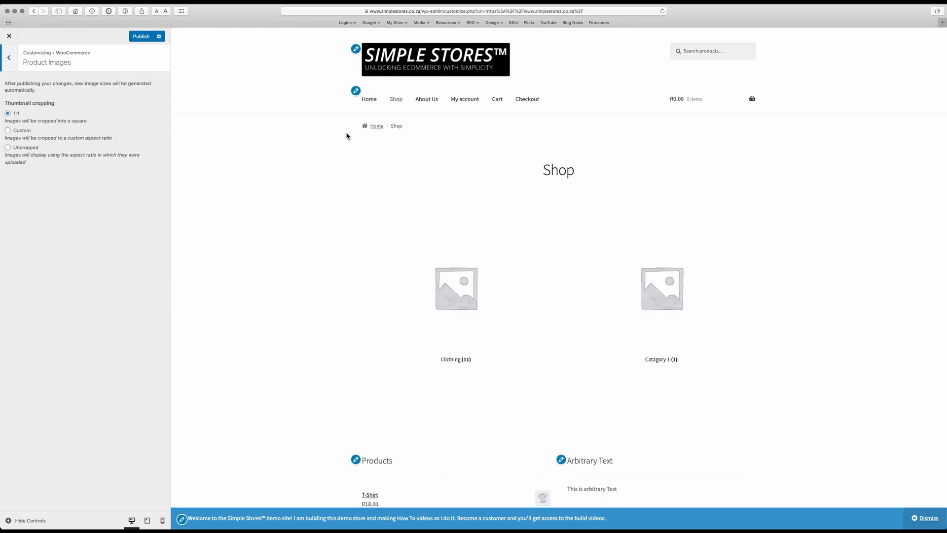
pyautogui.click(397, 104)
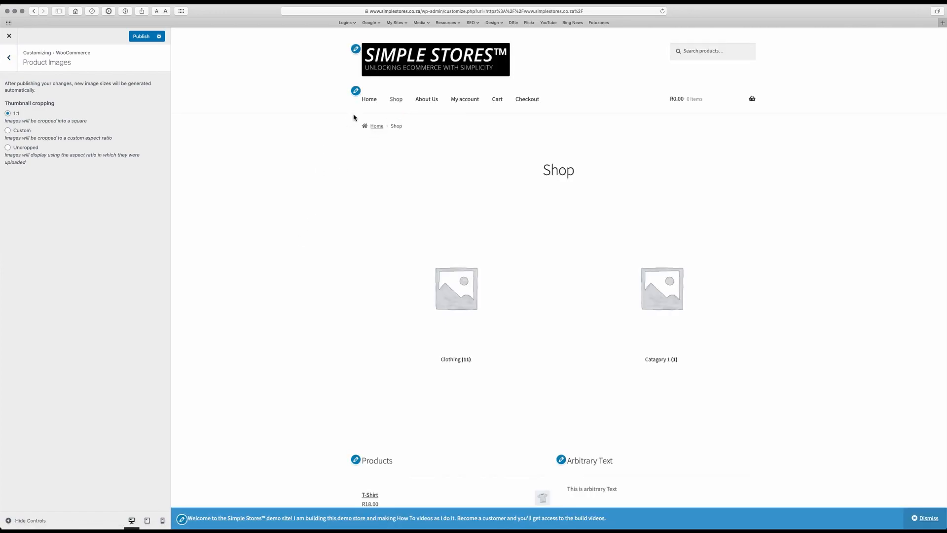
pyautogui.click(372, 102)
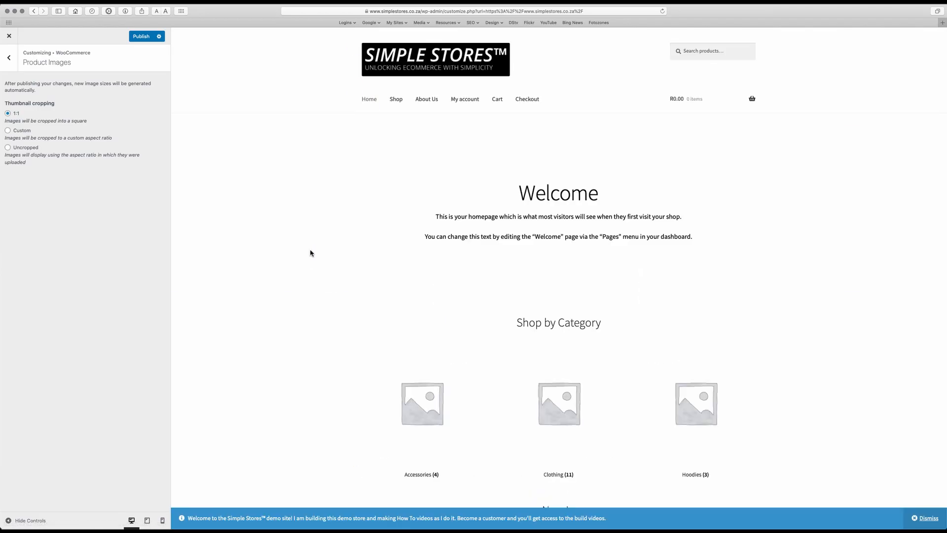
pyautogui.scroll(-4, 356, 375)
pyautogui.scroll(-3, 356, 375)
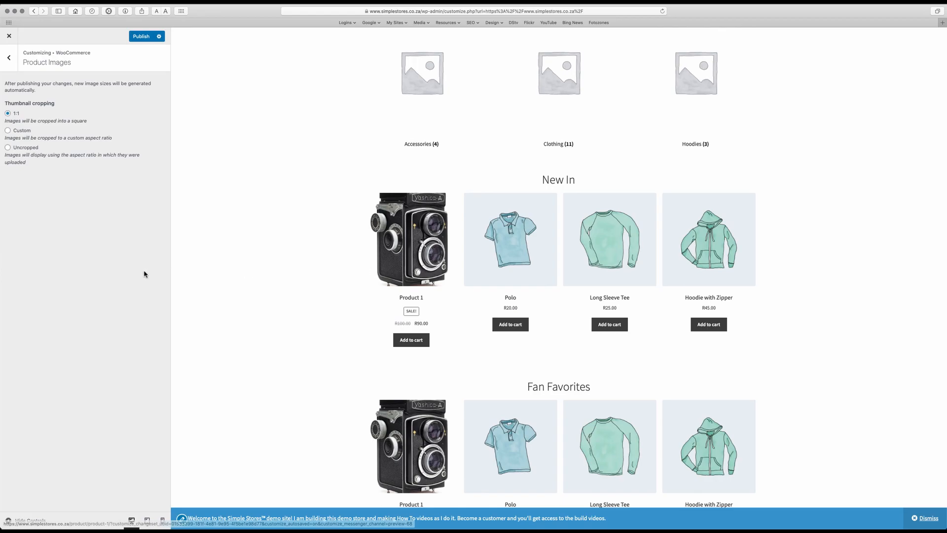
# - Try Uncropped and Custom 4:3 thumbnail cropping, set it back to 1:1, and return to the WooCommerce settings
pyautogui.click(8, 148)
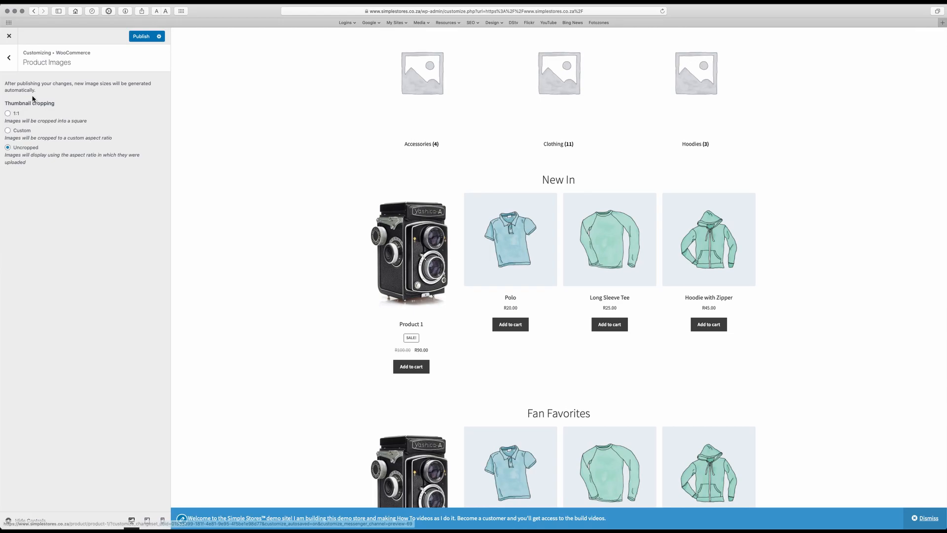
pyautogui.click(8, 131)
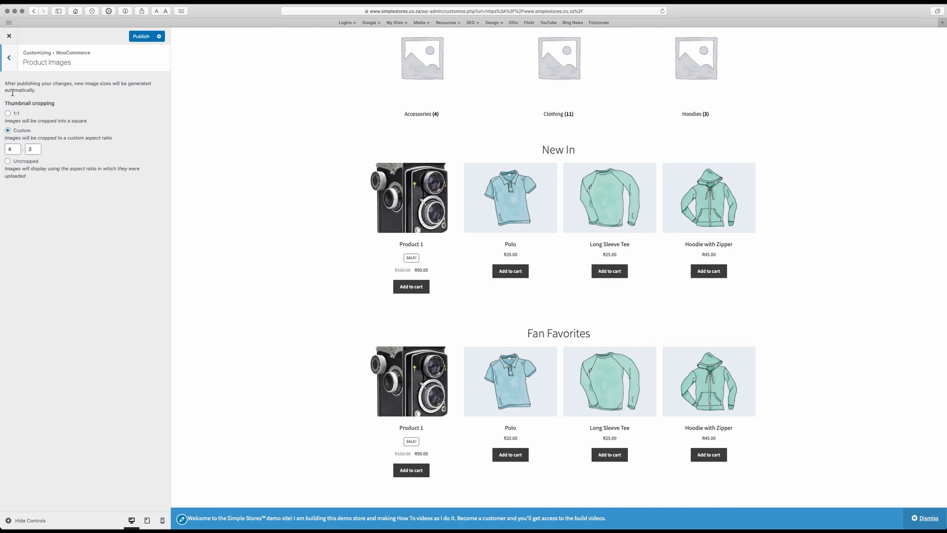
pyautogui.click(8, 113)
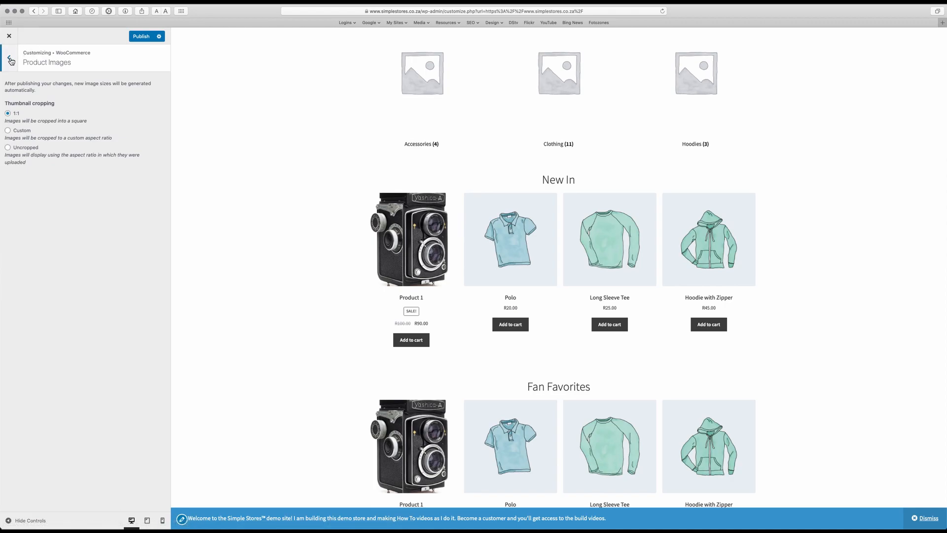
pyautogui.click(9, 57)
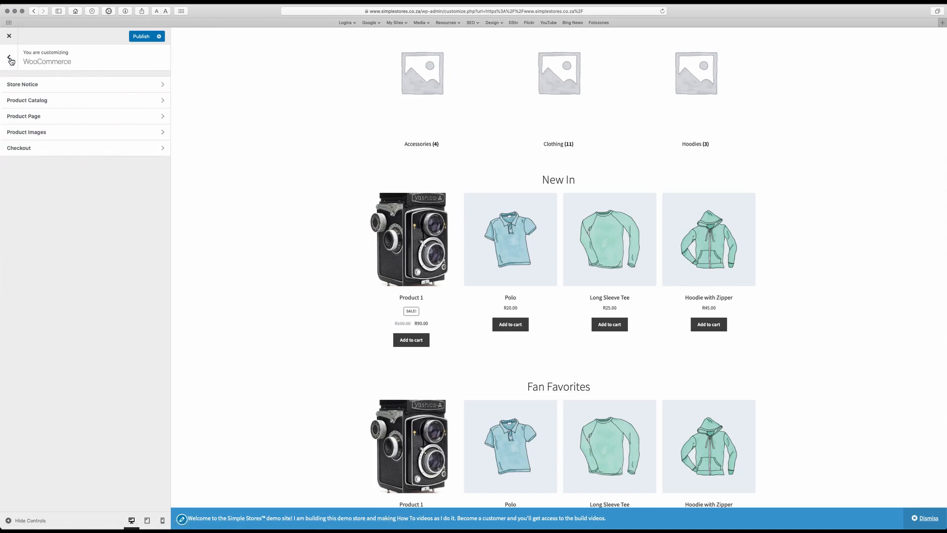
# - Open the WooCommerce Checkout settings and look over the checkout form preview and the Company name field options
pyautogui.click(43, 147)
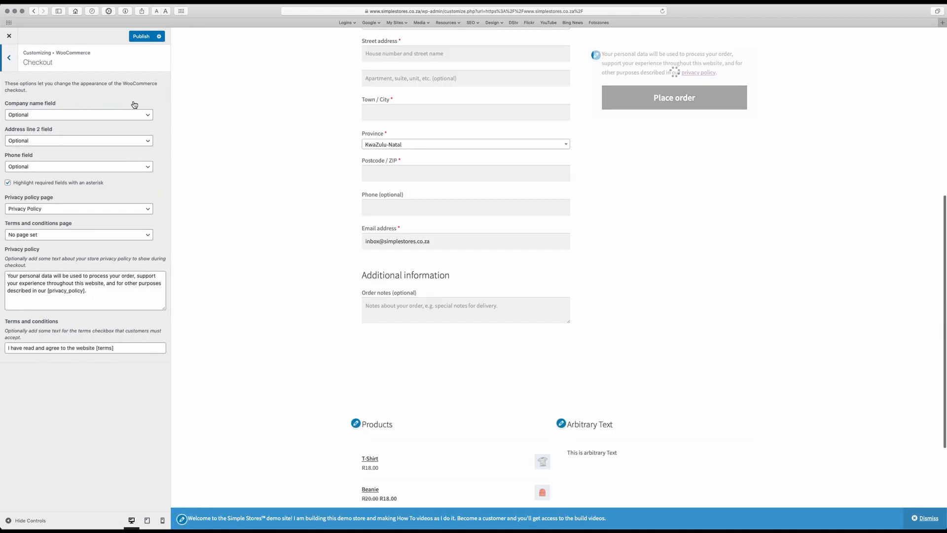
pyautogui.scroll(8, 294, 148)
pyautogui.scroll(-5, 295, 149)
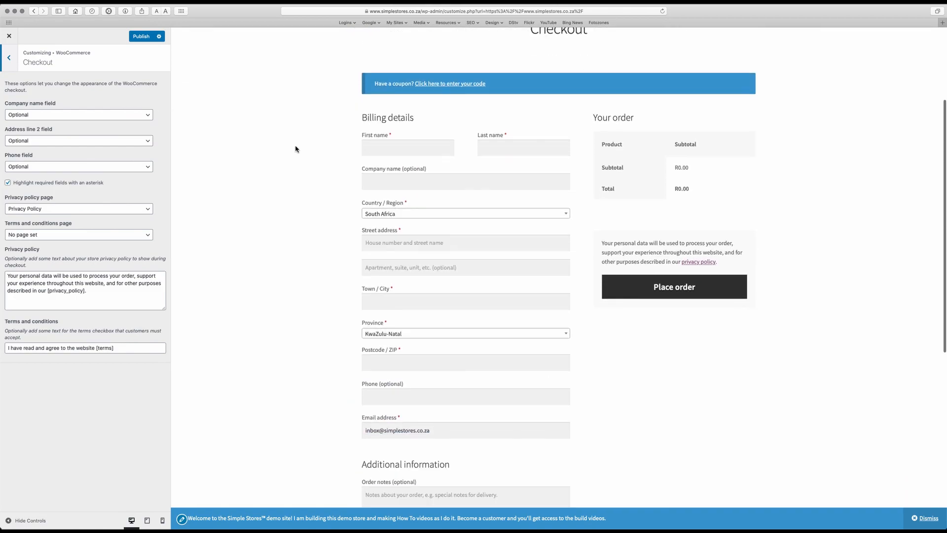
pyautogui.click(71, 116)
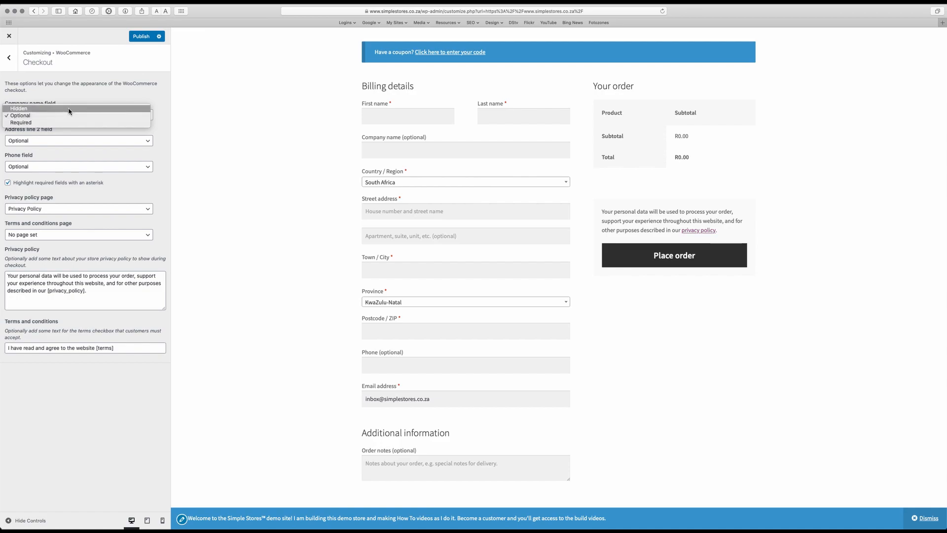
pyautogui.click(158, 128)
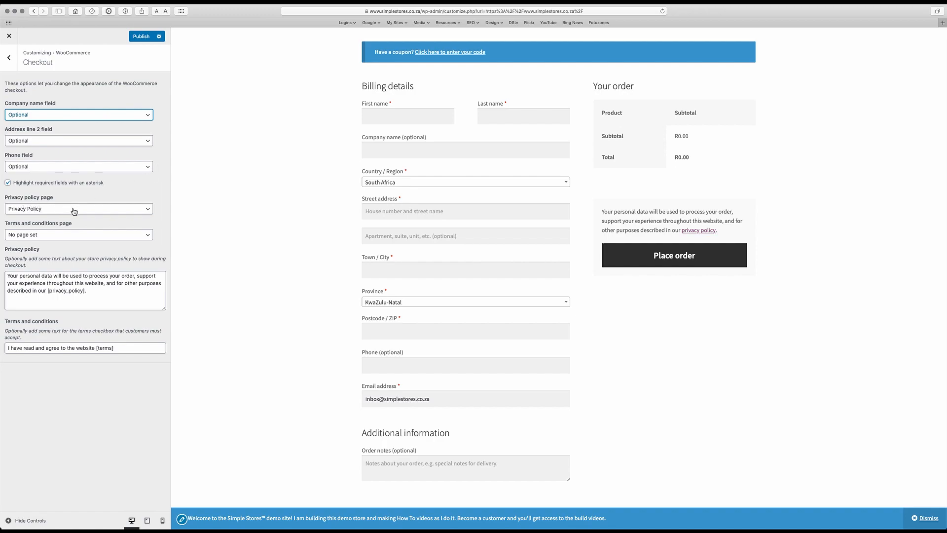
# - Check the page choices for Privacy policy and Terms and conditions, keep Privacy Policy and No page set, and return to the main customization list
pyautogui.click(99, 213)
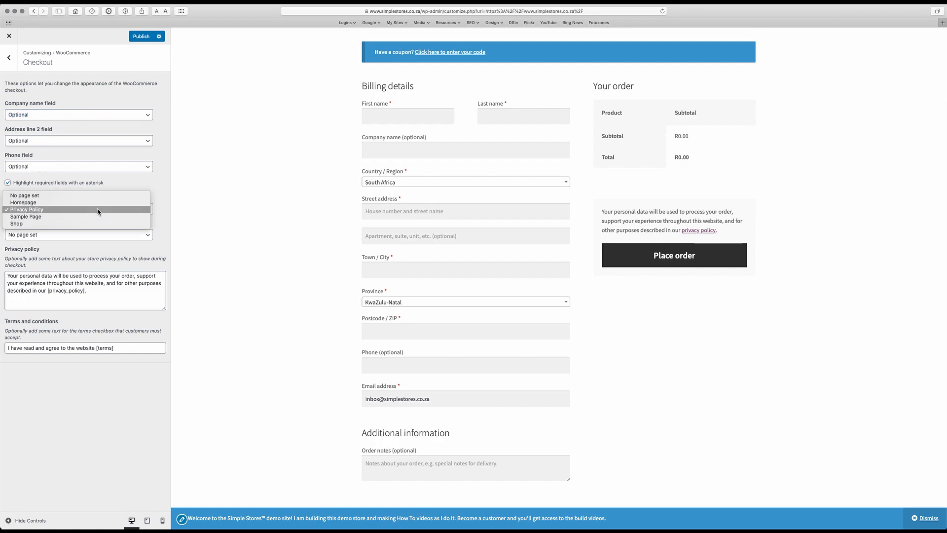
pyautogui.click(69, 211)
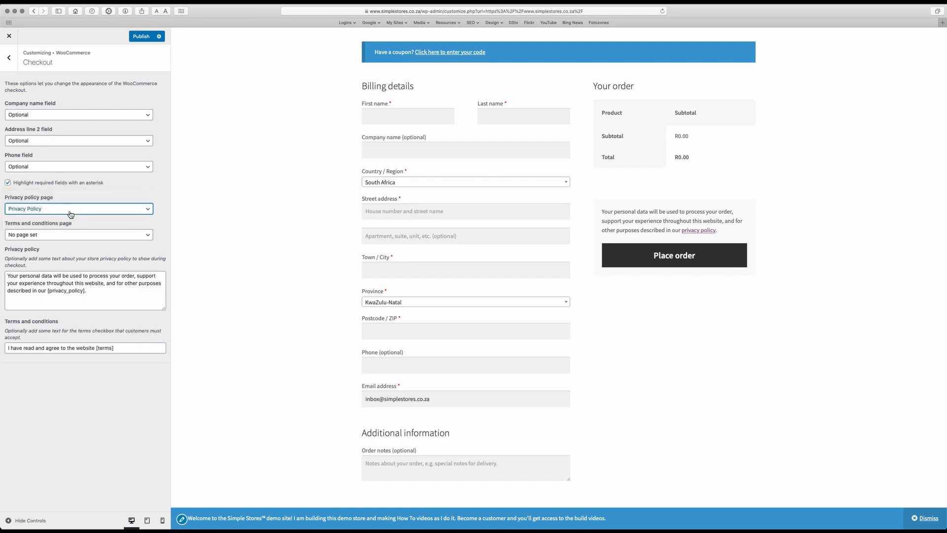
pyautogui.click(77, 240)
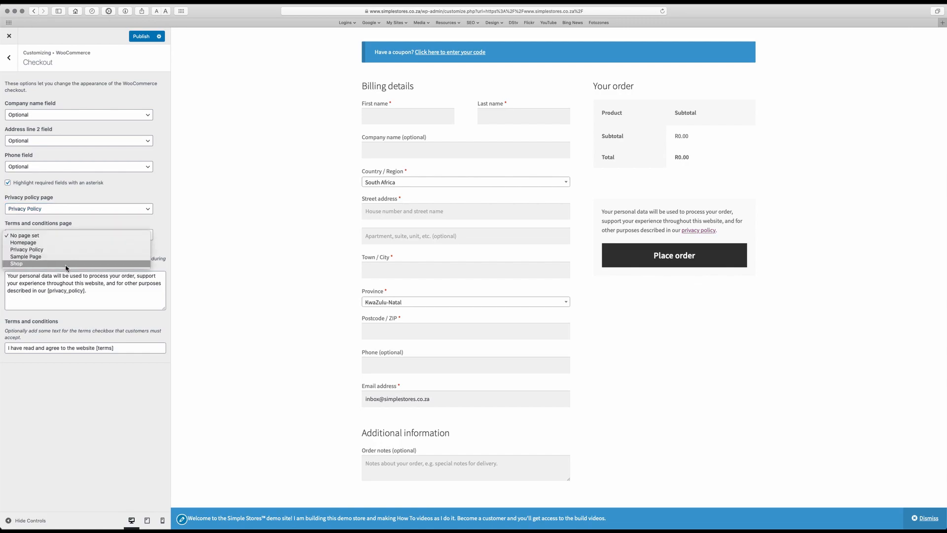
pyautogui.click(69, 236)
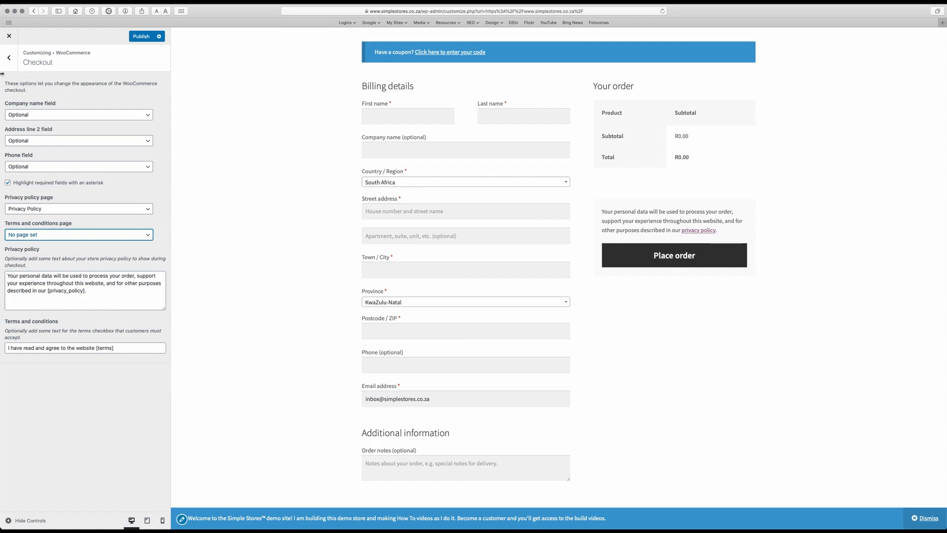
pyautogui.click(9, 57)
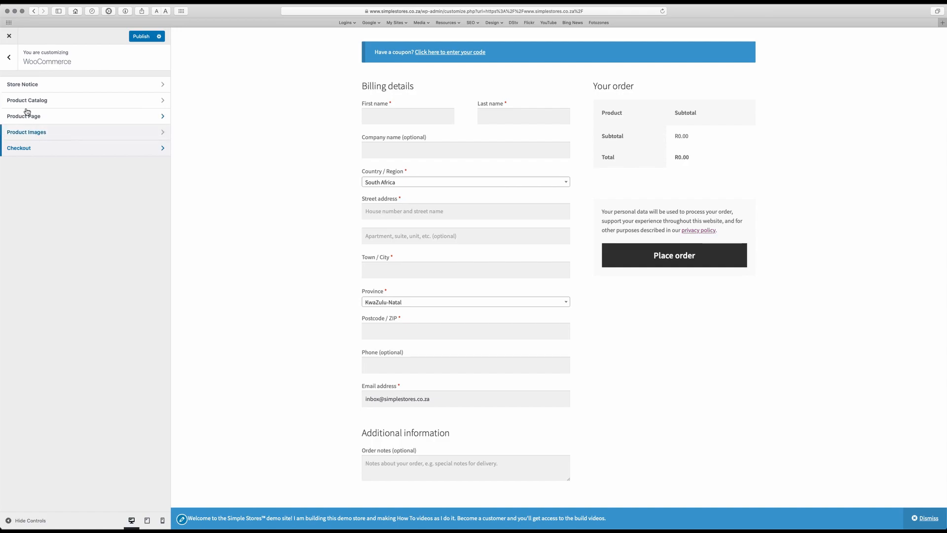
pyautogui.click(10, 59)
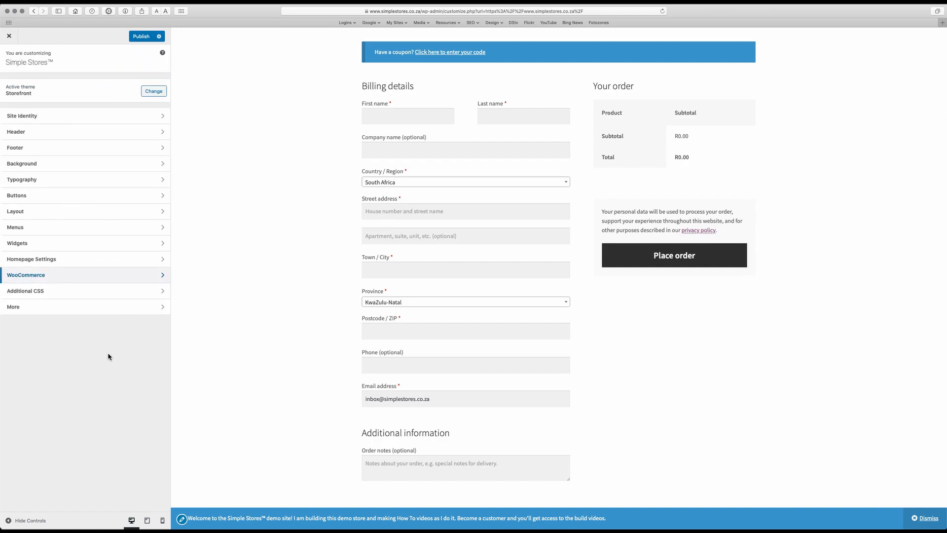
# - Look over the More and Additional CSS sections and return to the main customization list
pyautogui.click(65, 310)
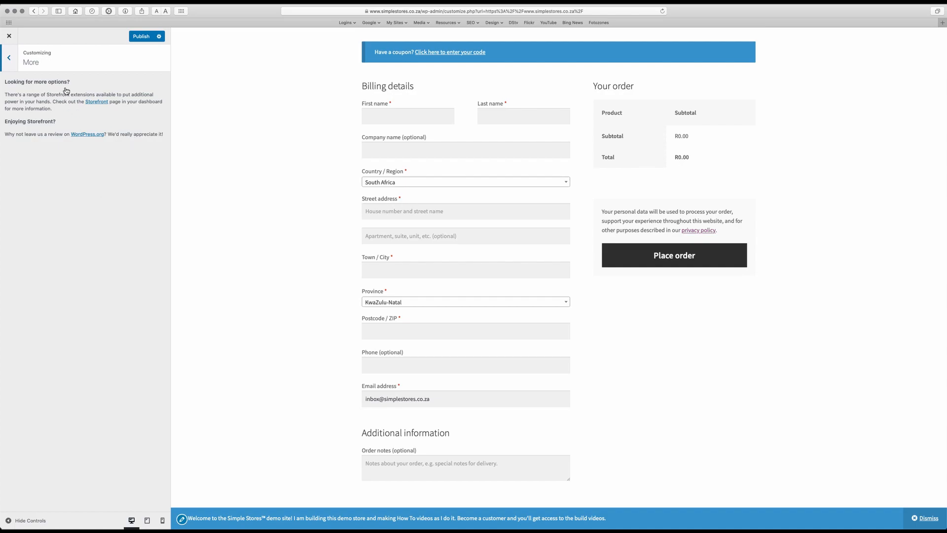
pyautogui.click(10, 62)
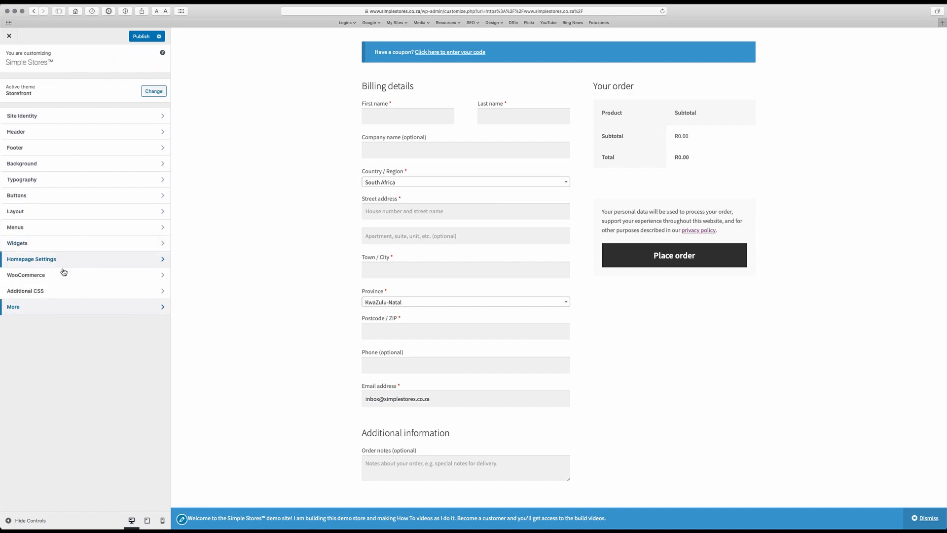
pyautogui.click(62, 291)
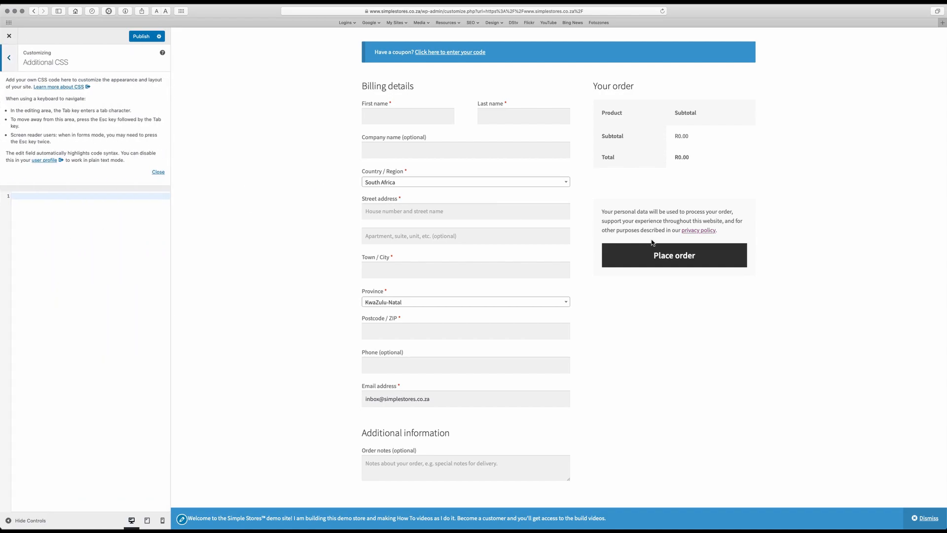
pyautogui.click(10, 59)
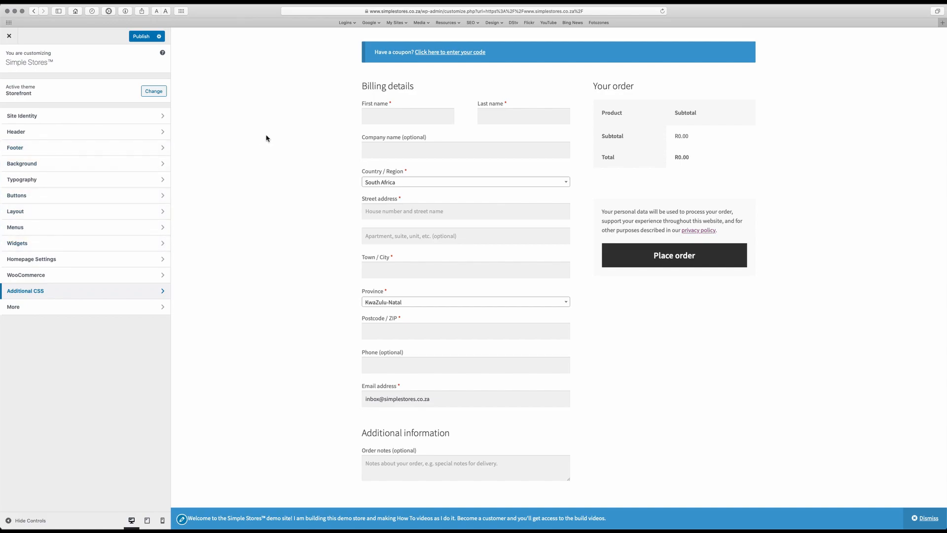
# - Publish the theme customizations and close the Customizer
pyautogui.click(139, 39)
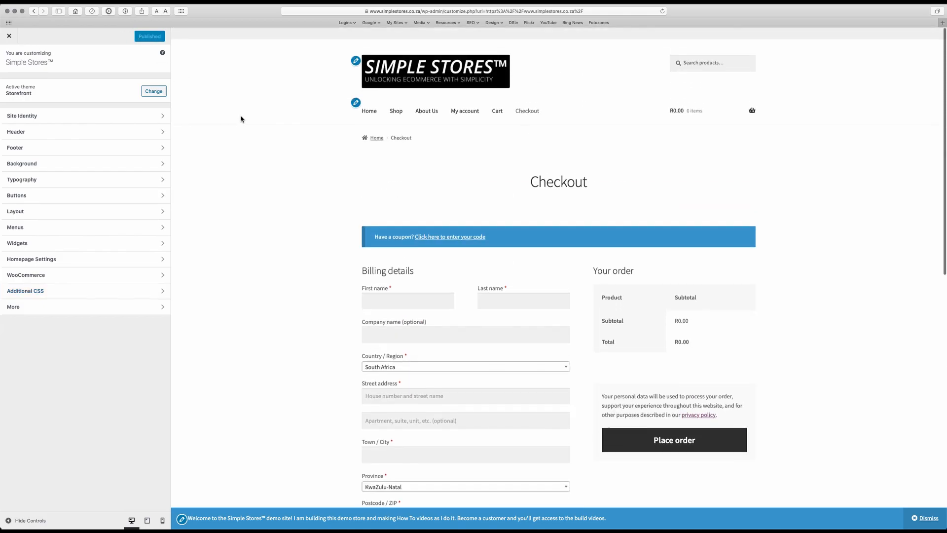
pyautogui.click(10, 38)
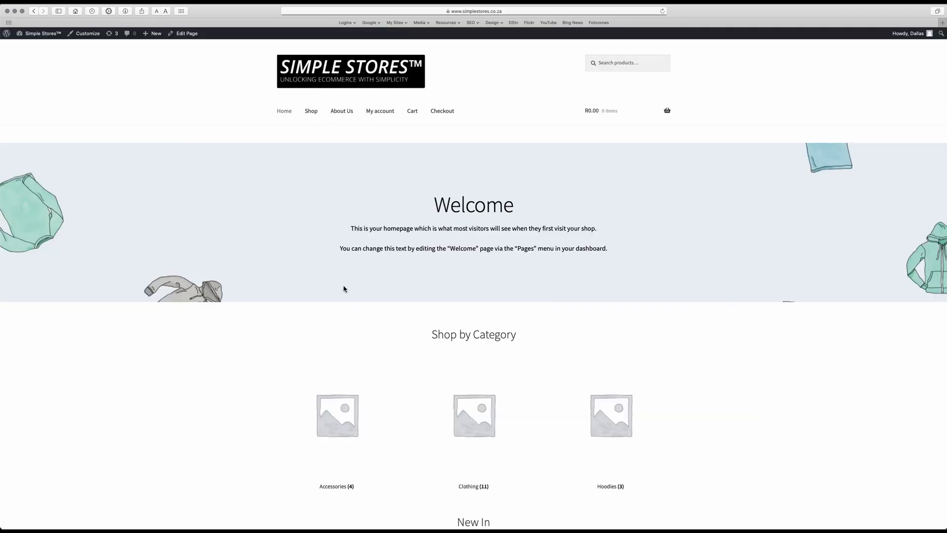
# - Look over the product sections of the live store homepage, including New In, Fan Favorites and On Sale
pyautogui.scroll(-3, 344, 289)
pyautogui.scroll(-10, 344, 289)
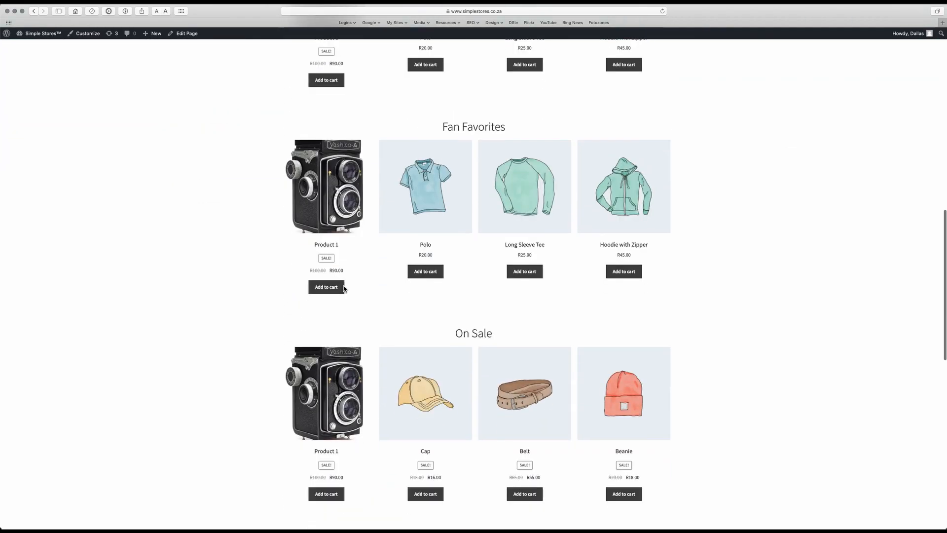
pyautogui.scroll(-6, 344, 288)
pyautogui.scroll(2, 344, 289)
pyautogui.scroll(13, 343, 288)
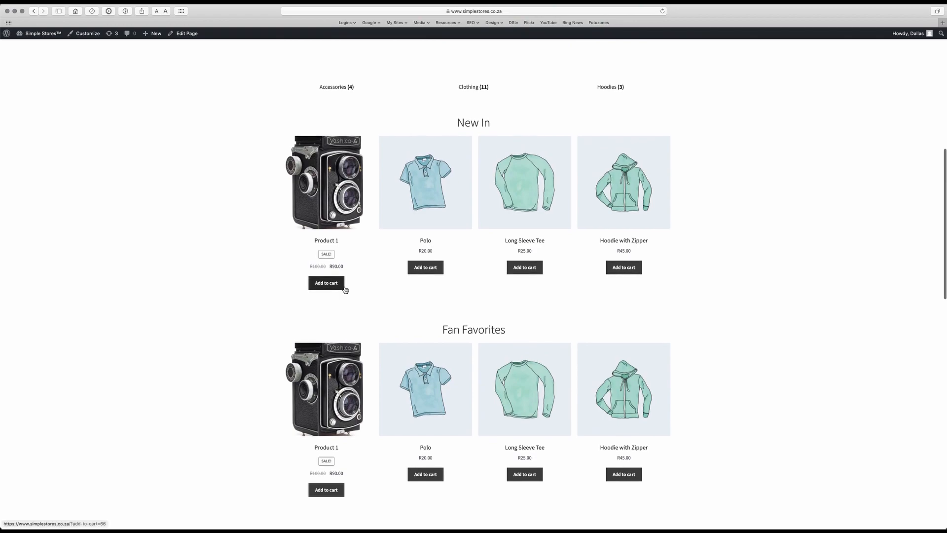